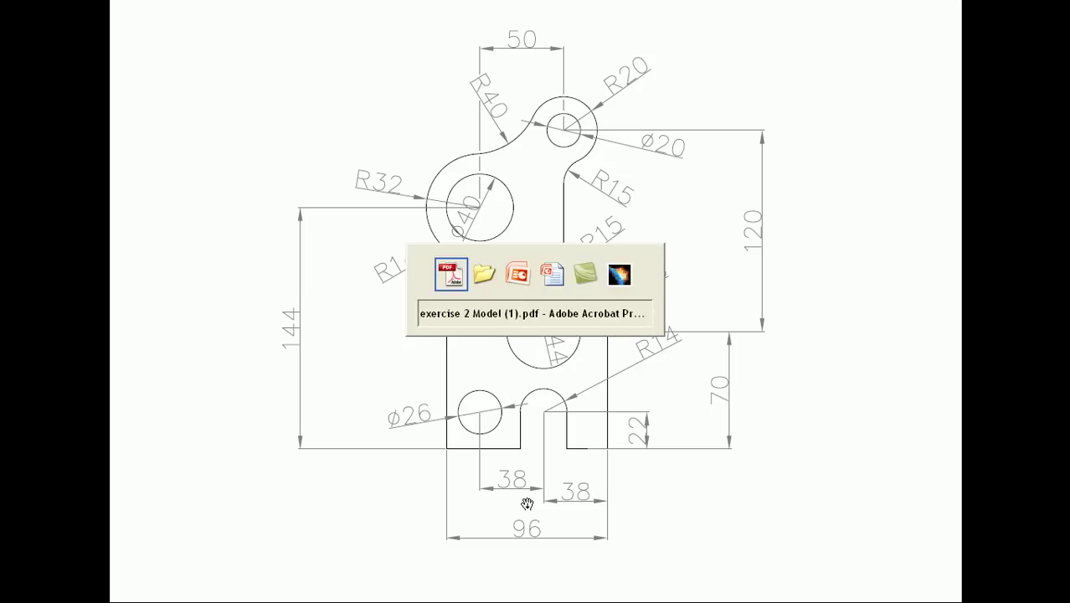
- Close the EXERCISE 1 document in CATIA and agree to save its changes
key("alt+Tab")
key("alt+Tab")
key("alt+Tab")
key("alt+Tab")
key("alt+Tab")
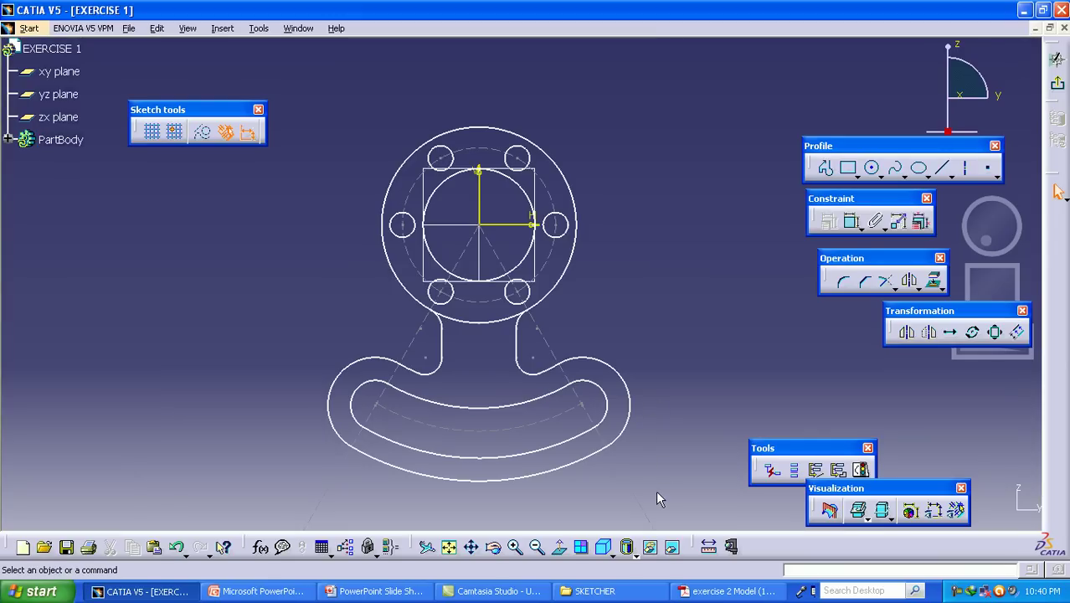
mouse_move(658, 491)
left_mouse_down()
mouse_move(513, 366)
mouse_move(301, 95)
mouse_move(289, 95)
left_mouse_up()
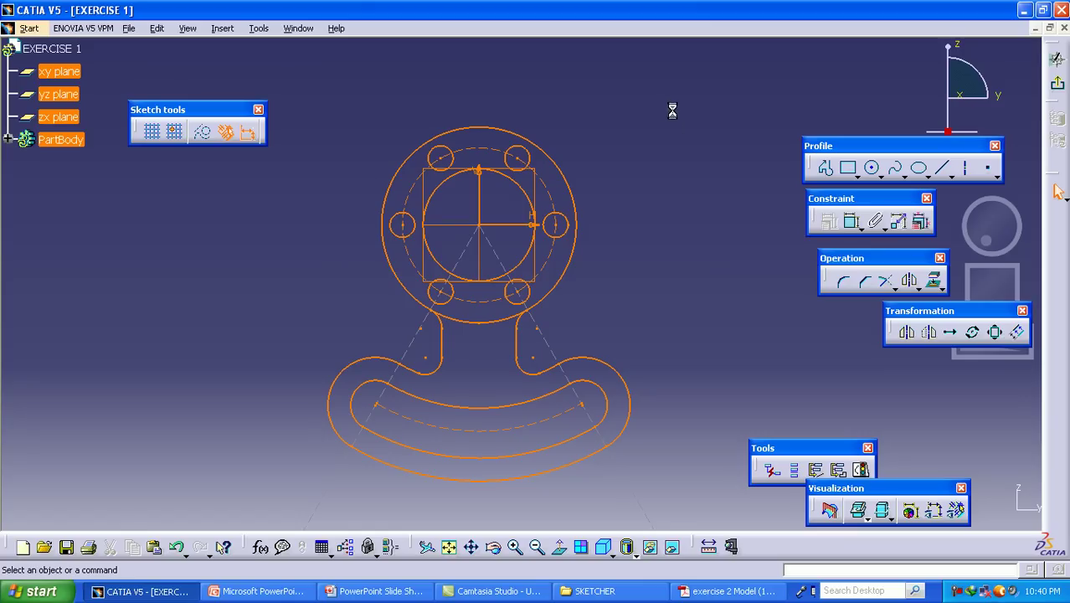
left_click(1064, 29)
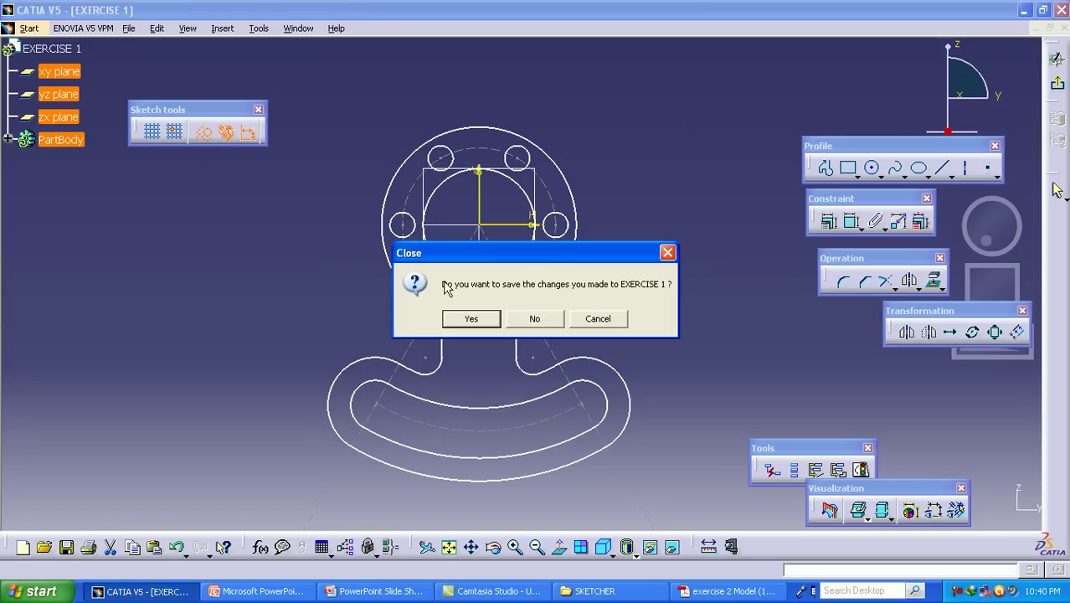
left_click(471, 321)
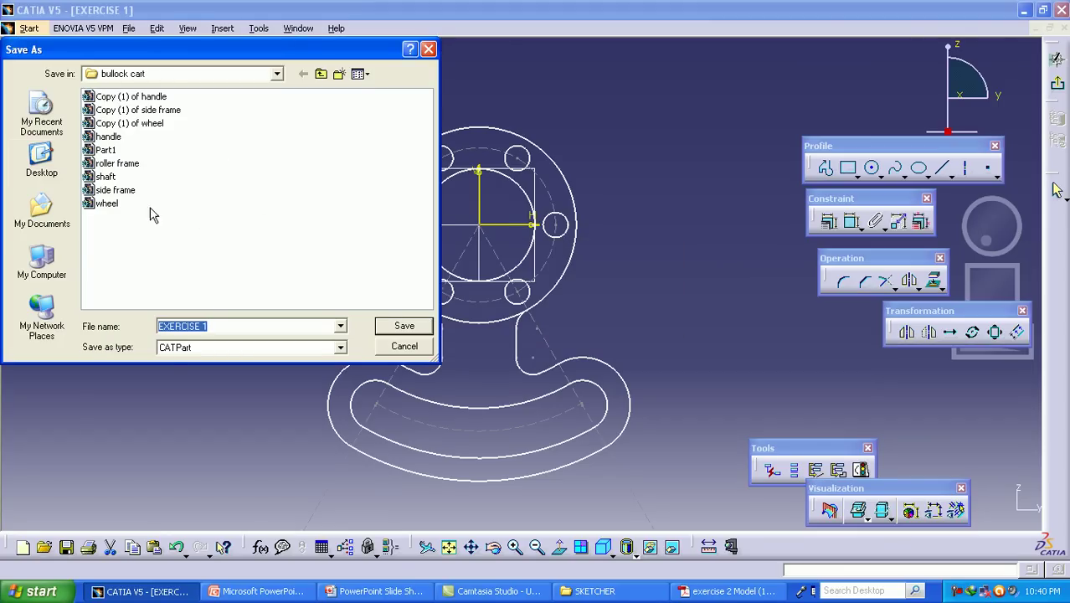
- Save EXERCISE 1 into L:\CATIA EXERCISES\SKETCHER
left_click(168, 77)
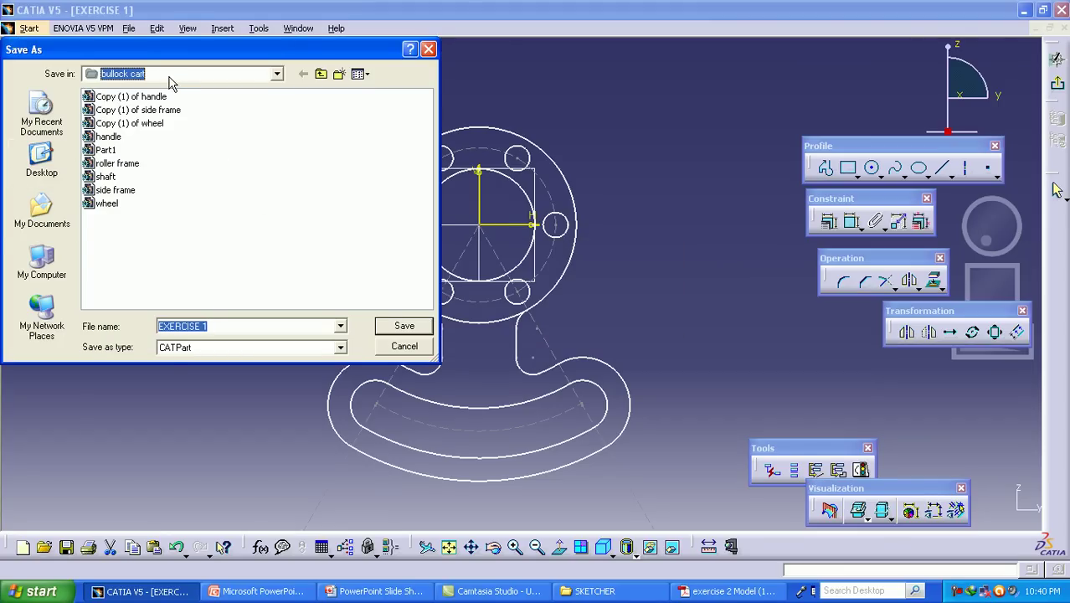
left_click(276, 74)
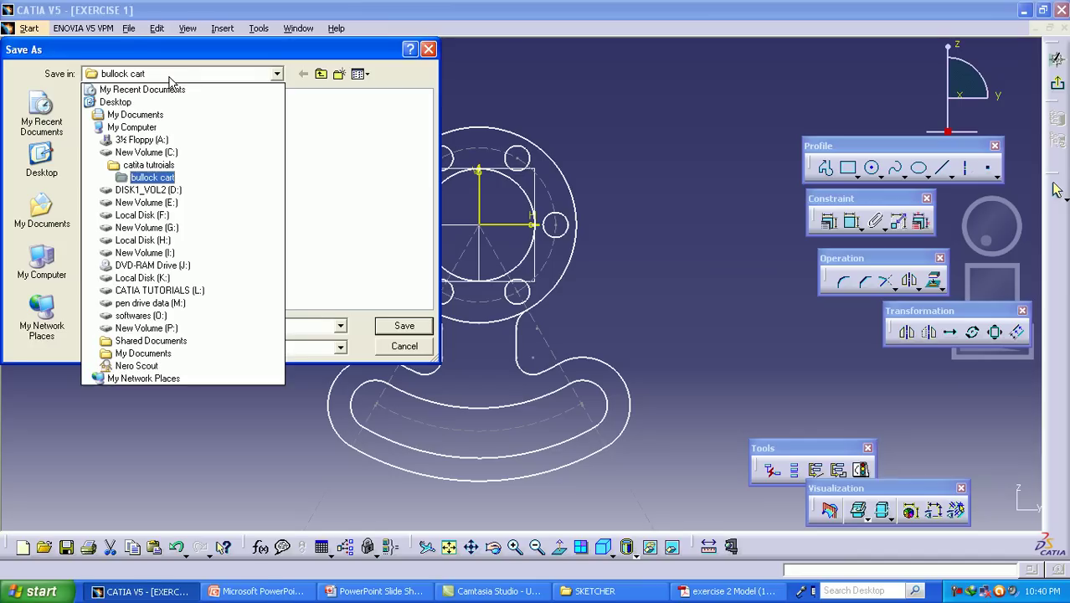
left_click(149, 290)
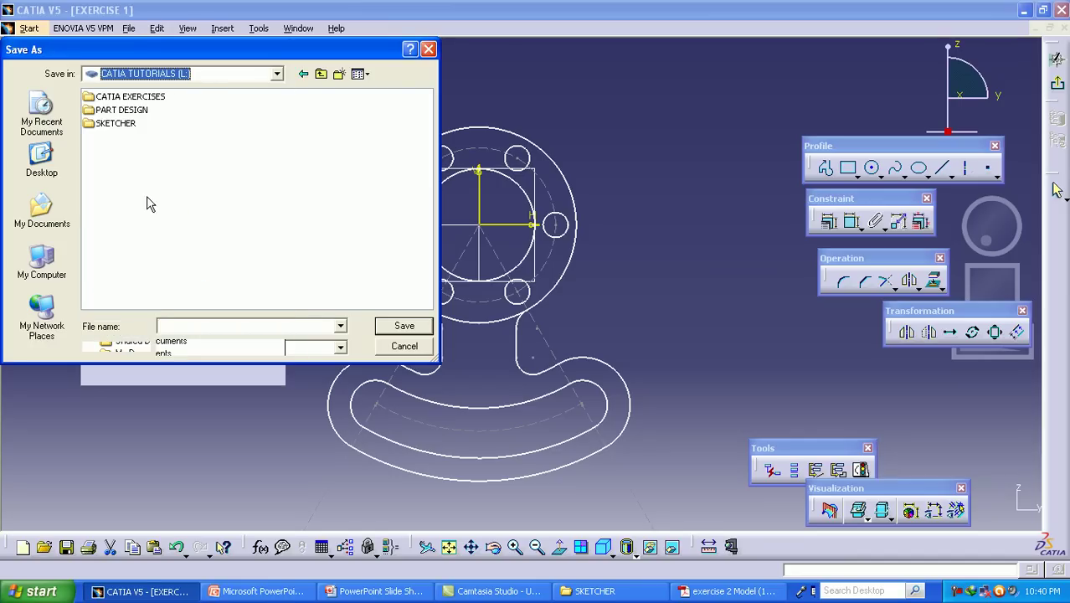
double_click(131, 97)
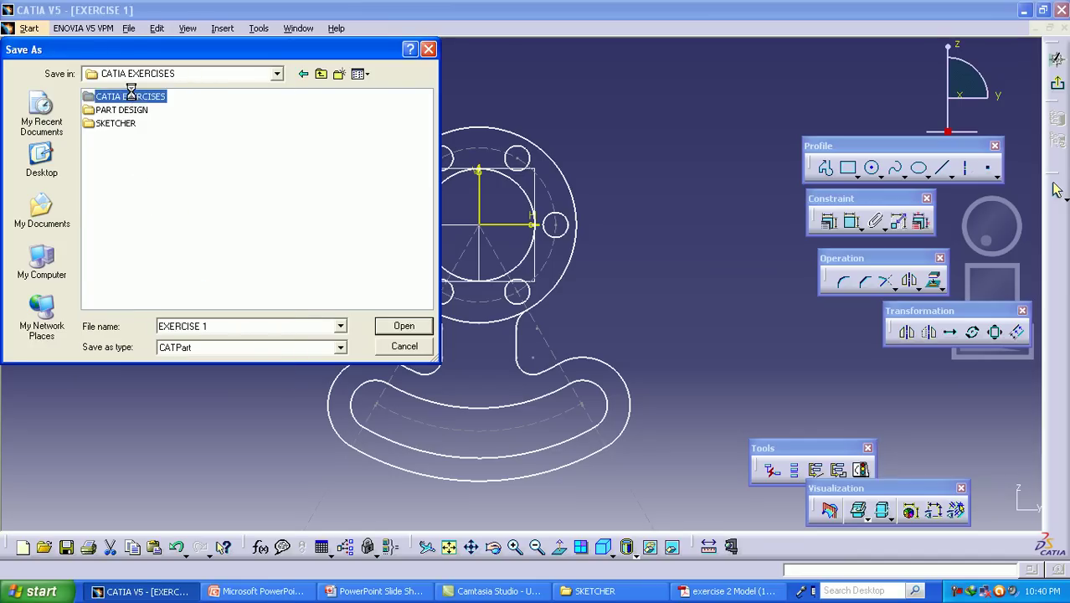
double_click(131, 98)
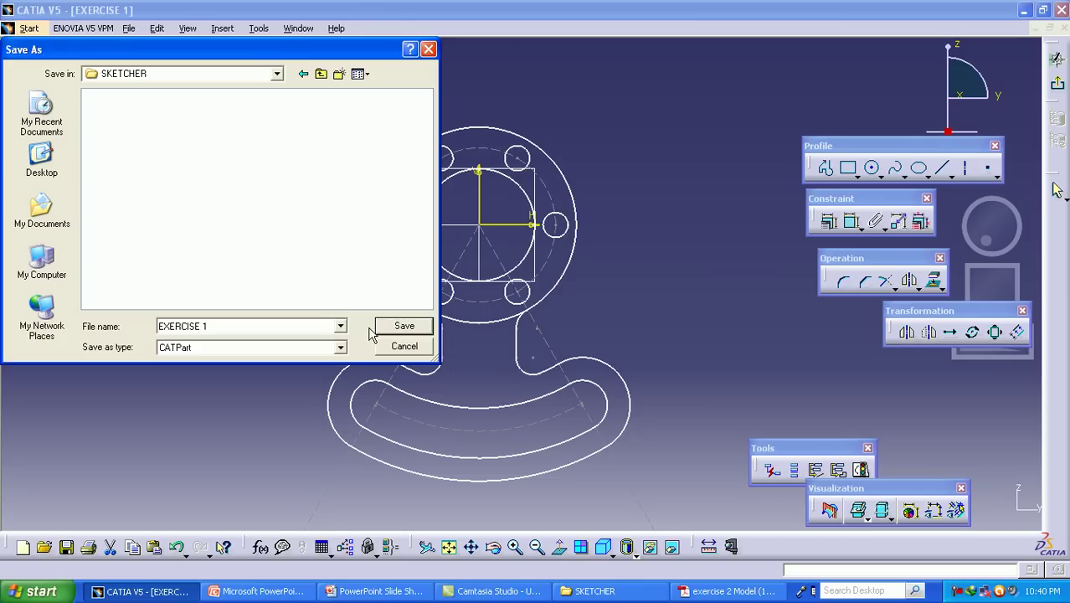
left_click(394, 326)
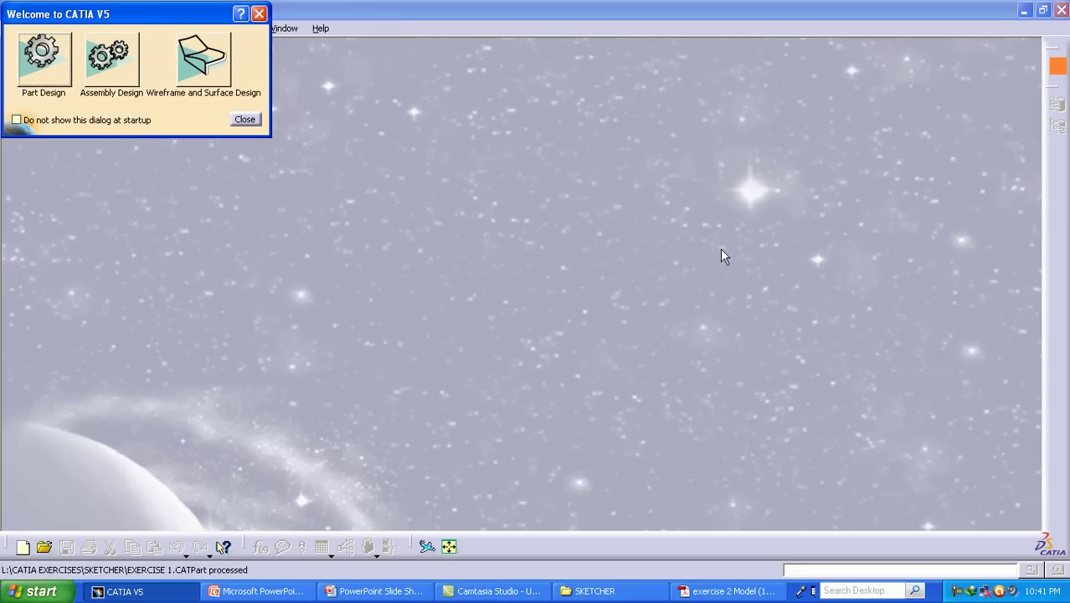
- Create a new Part Design part named EXERCISE 2
left_click(55, 53)
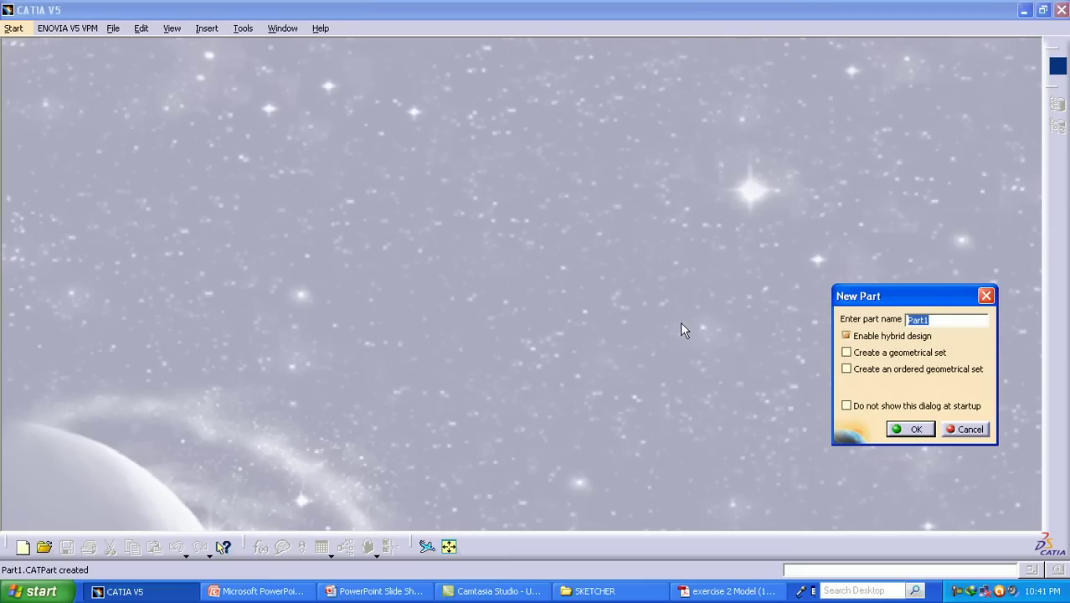
type("EXERCISE 2")
left_click(916, 430)
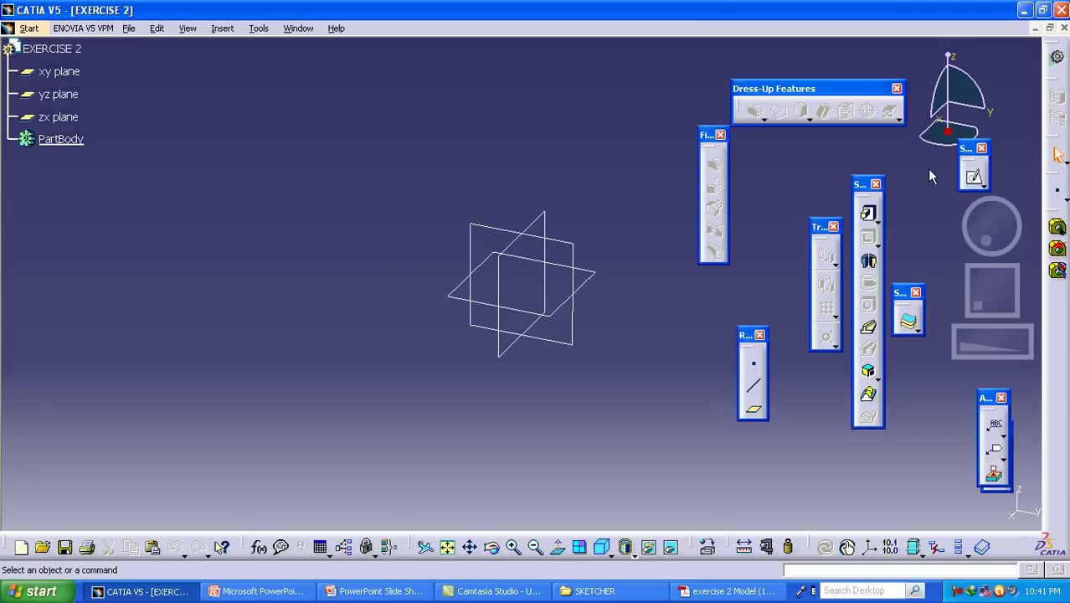
- Start a sketch on the yz plane of EXERCISE 2
left_click(975, 179)
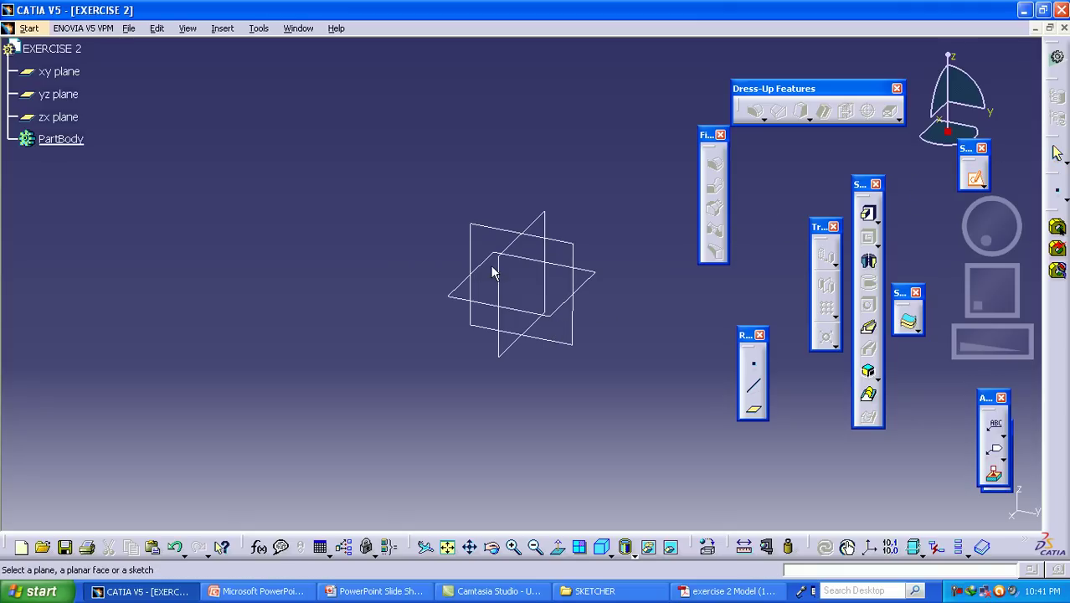
left_click(511, 234)
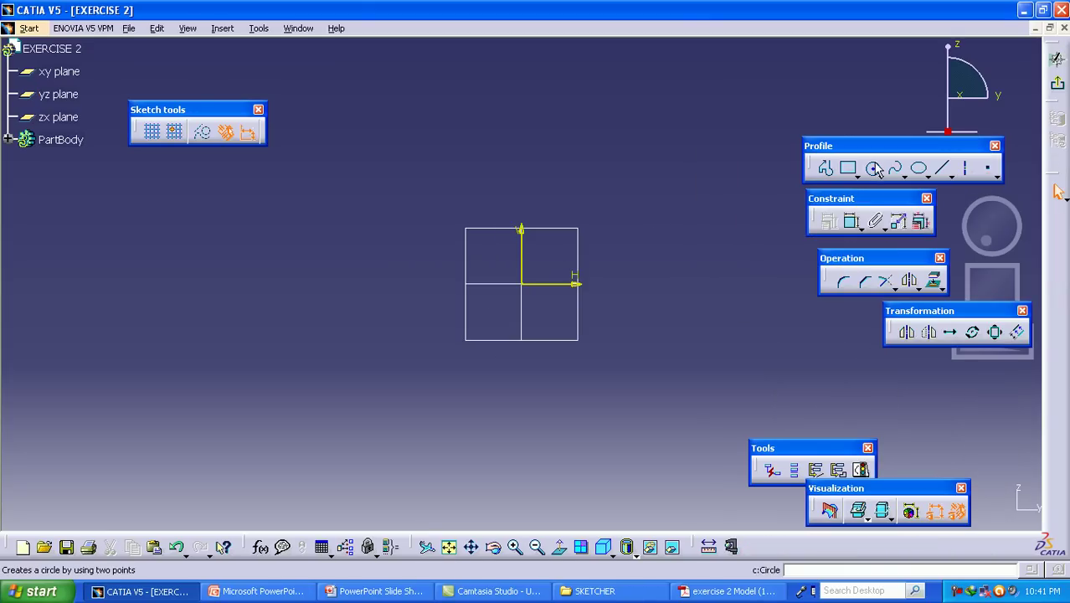
key("alt+Tab")
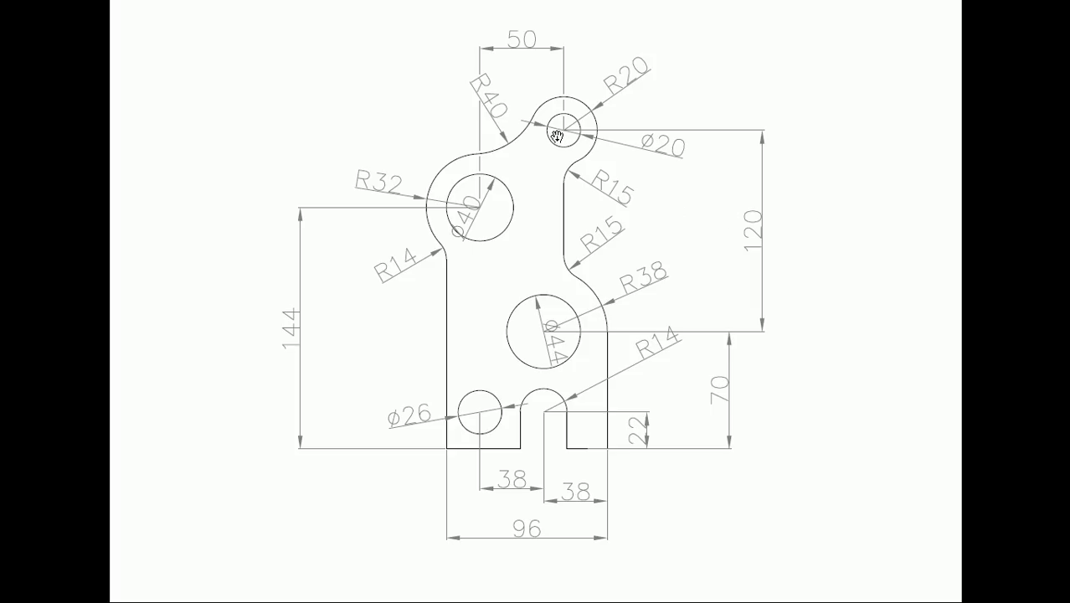
key("alt+Tab")
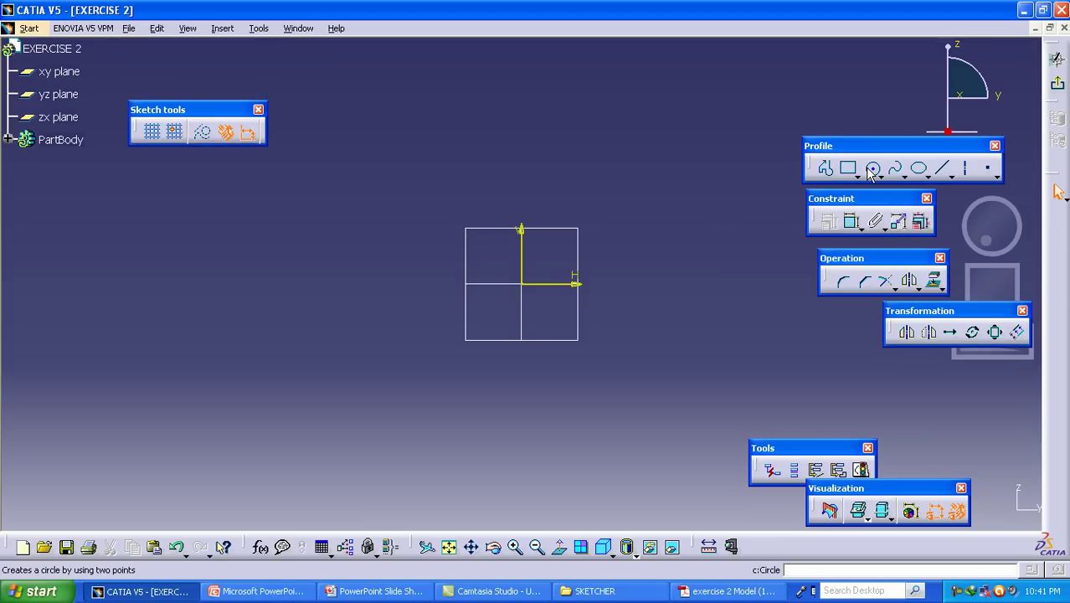
- Draw an outer circle and an inner R 22.88 circle, both centred on the sketch origin
left_click(872, 170)
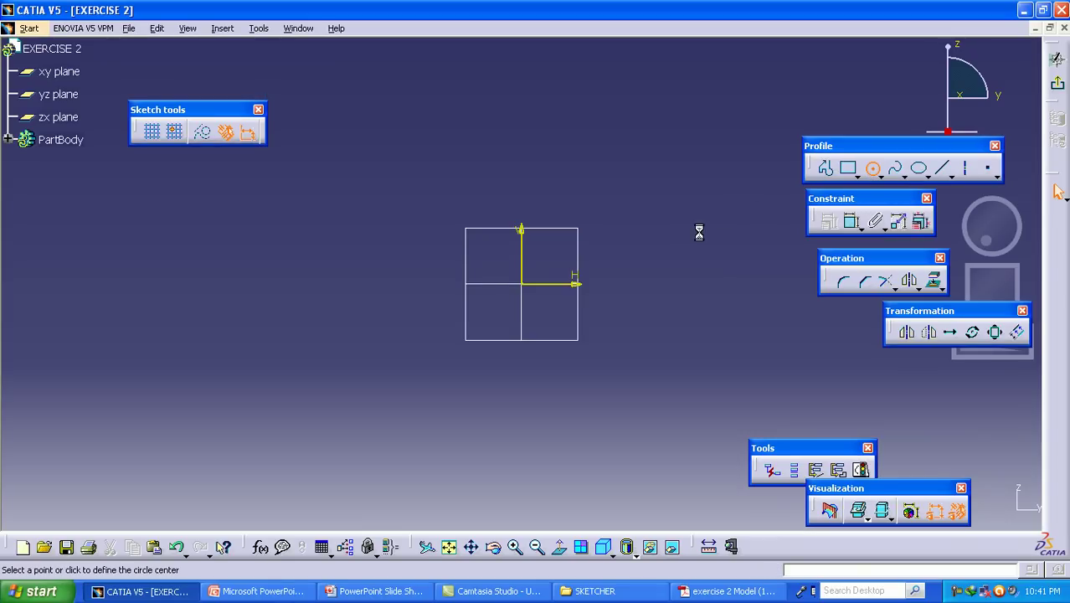
left_click(524, 279)
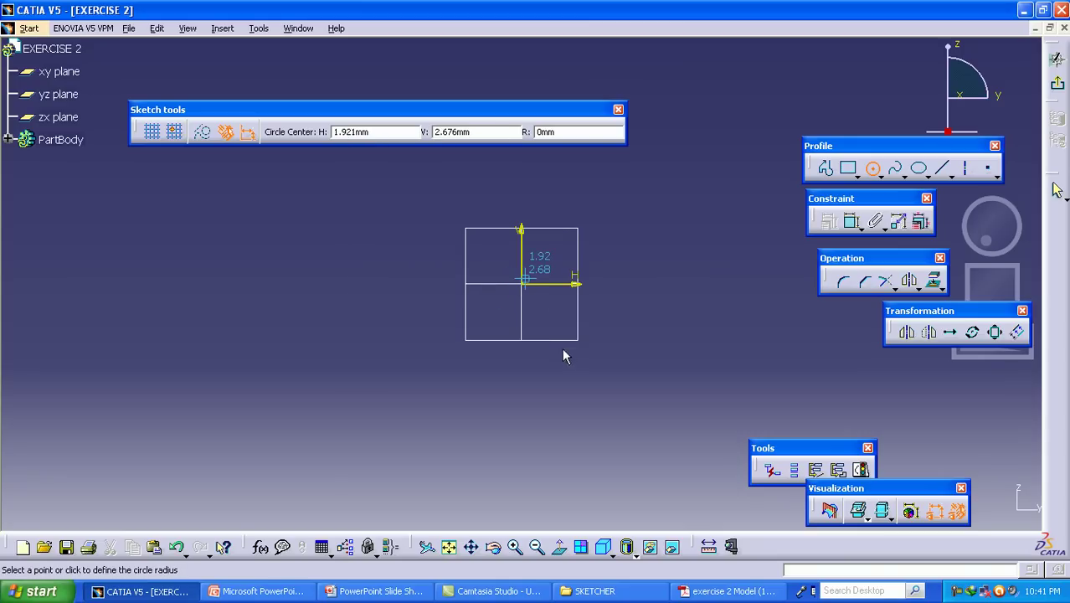
key("Escape")
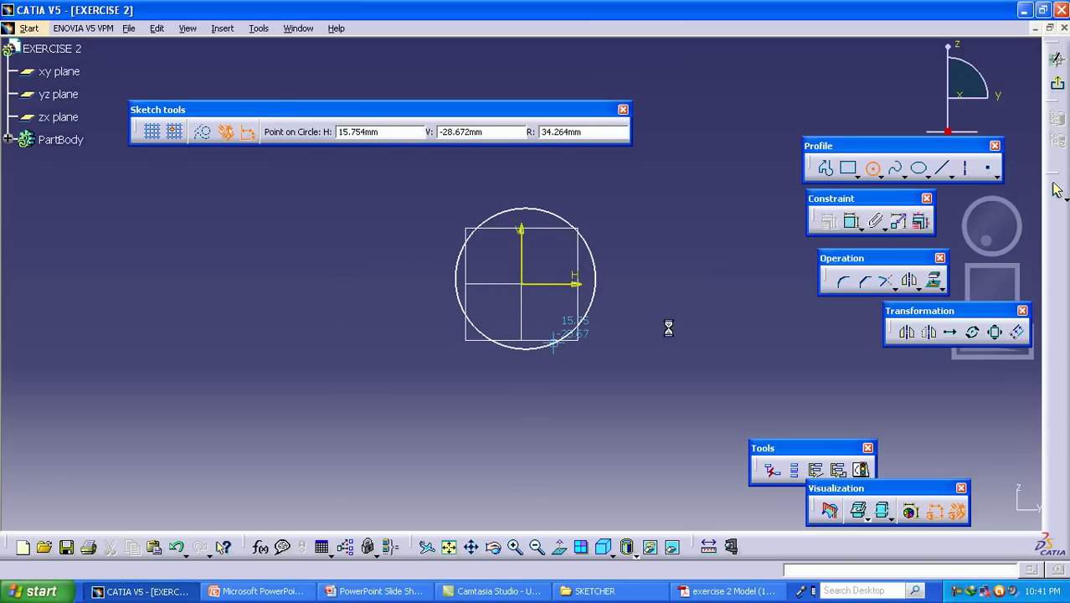
left_click(872, 168)
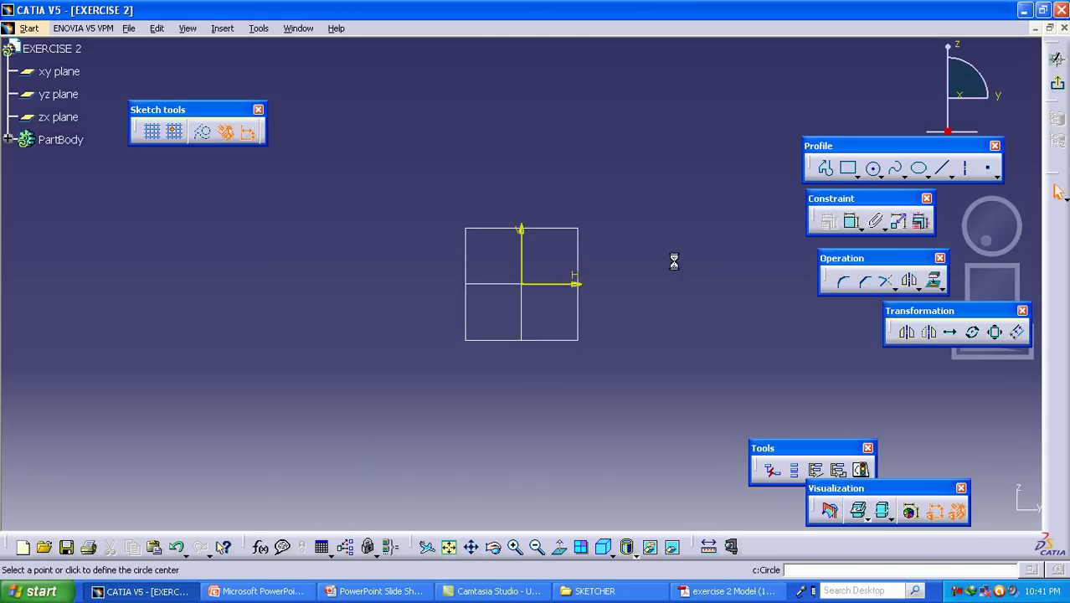
left_click(522, 284)
left_click(555, 366)
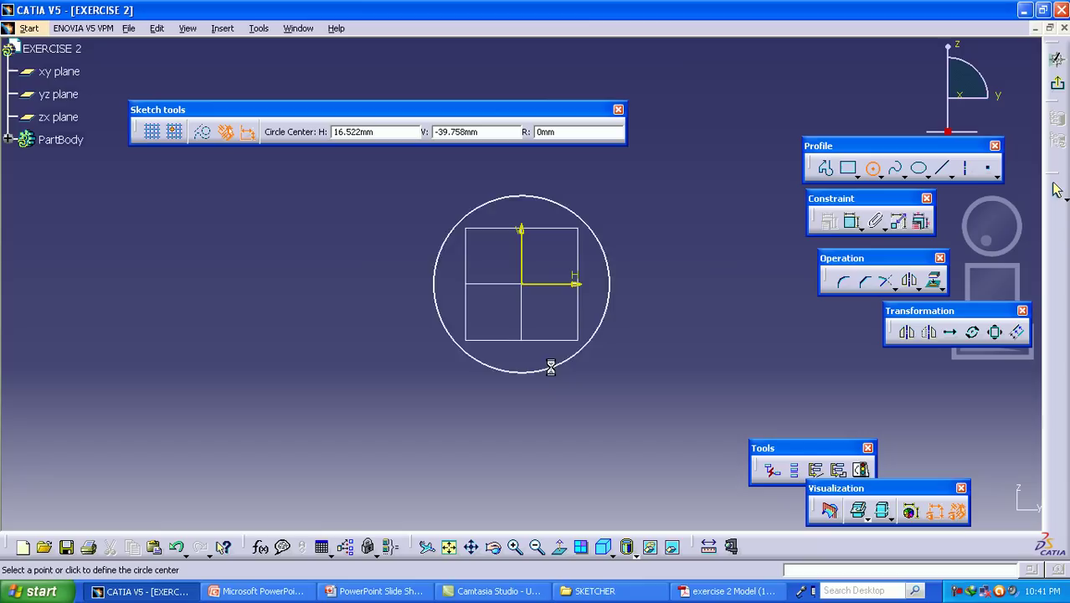
left_click(523, 285)
left_click(530, 333)
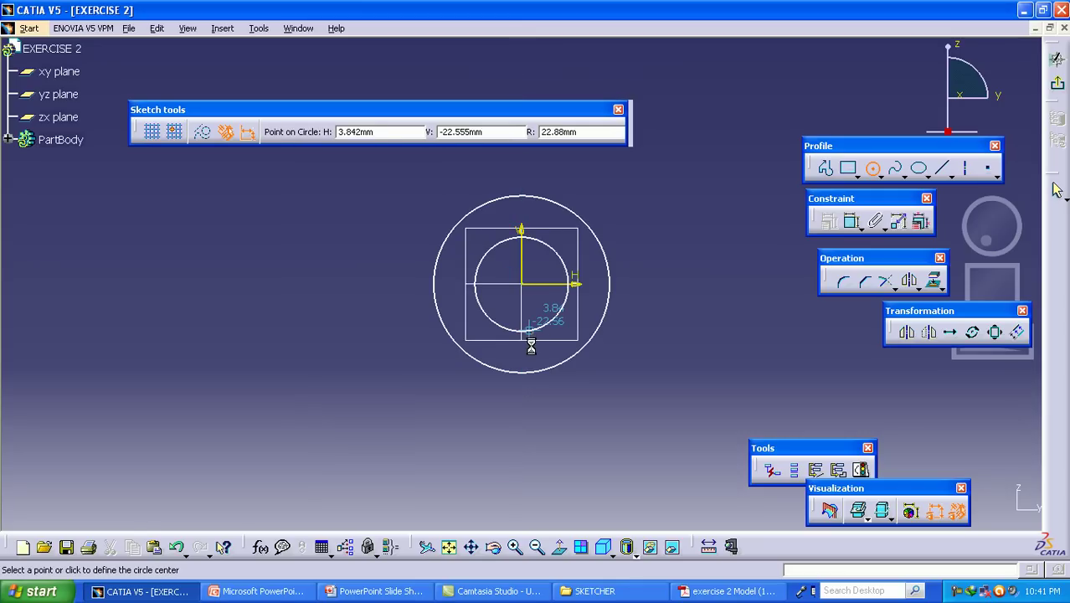
key("alt+Tab")
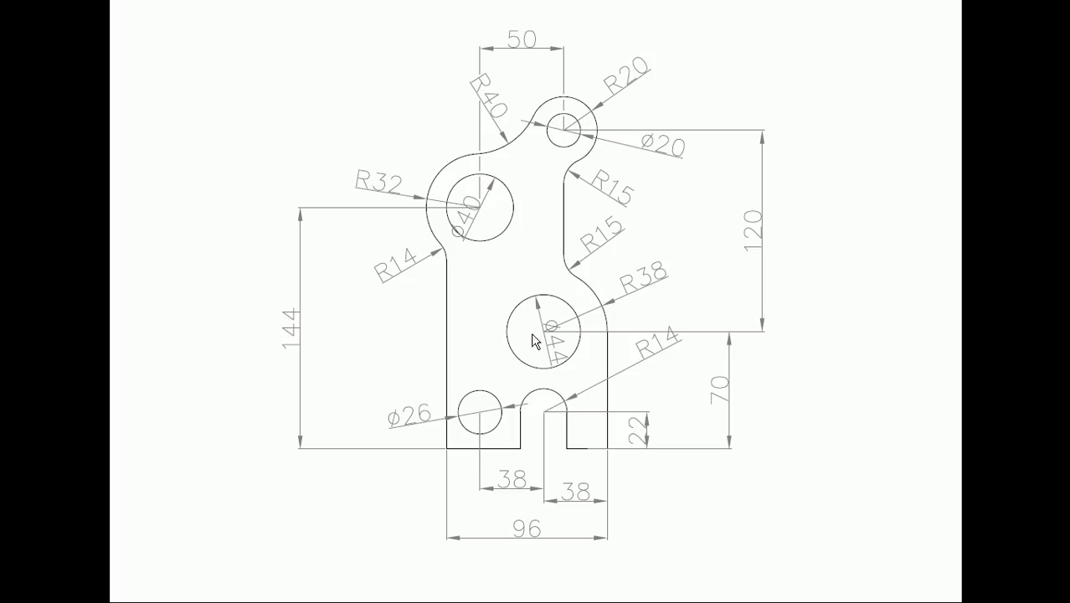
key("alt+Tab")
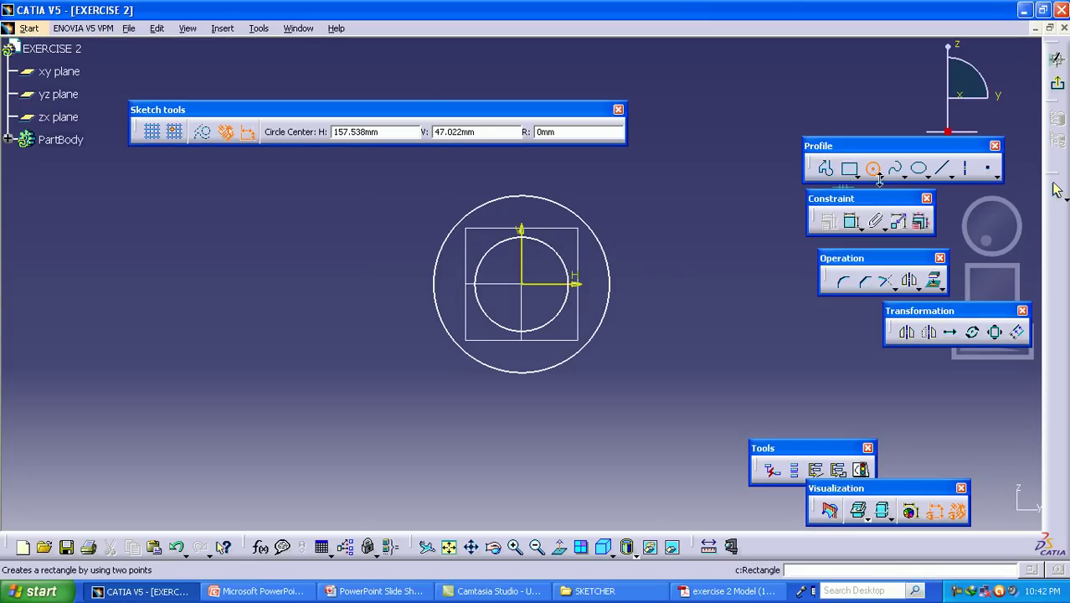
- Add radius dimensions to the inner and outer origin circles and check the constraint status
left_click(852, 221)
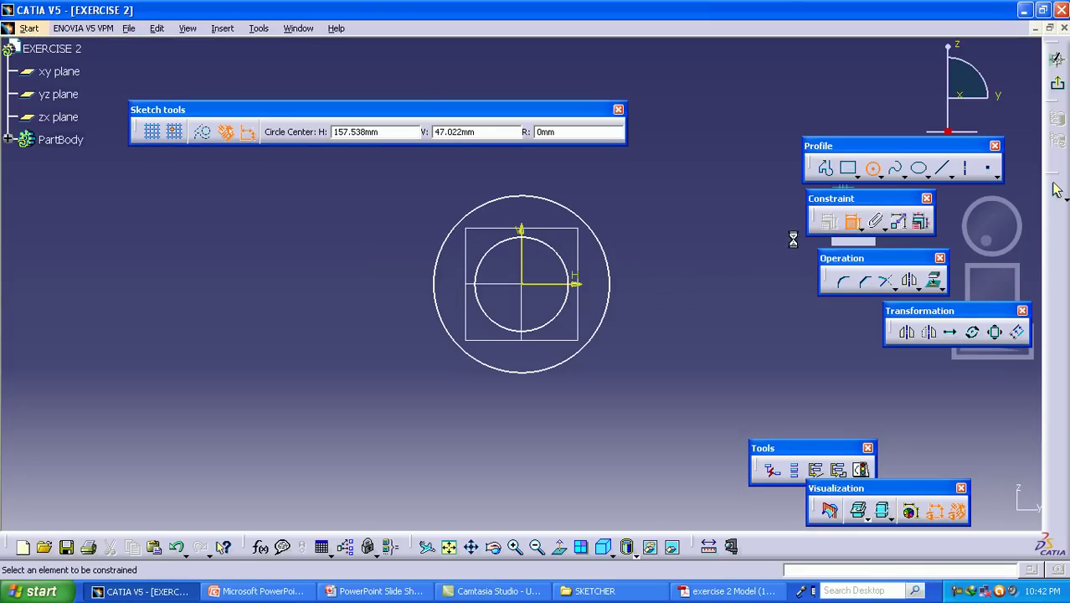
left_click(575, 253)
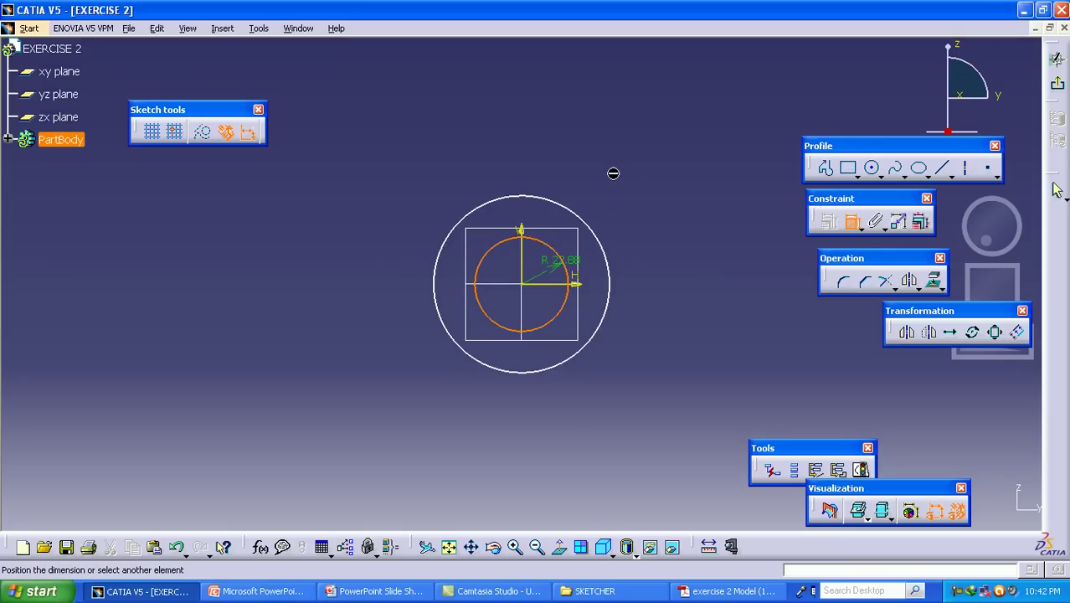
left_click(615, 216)
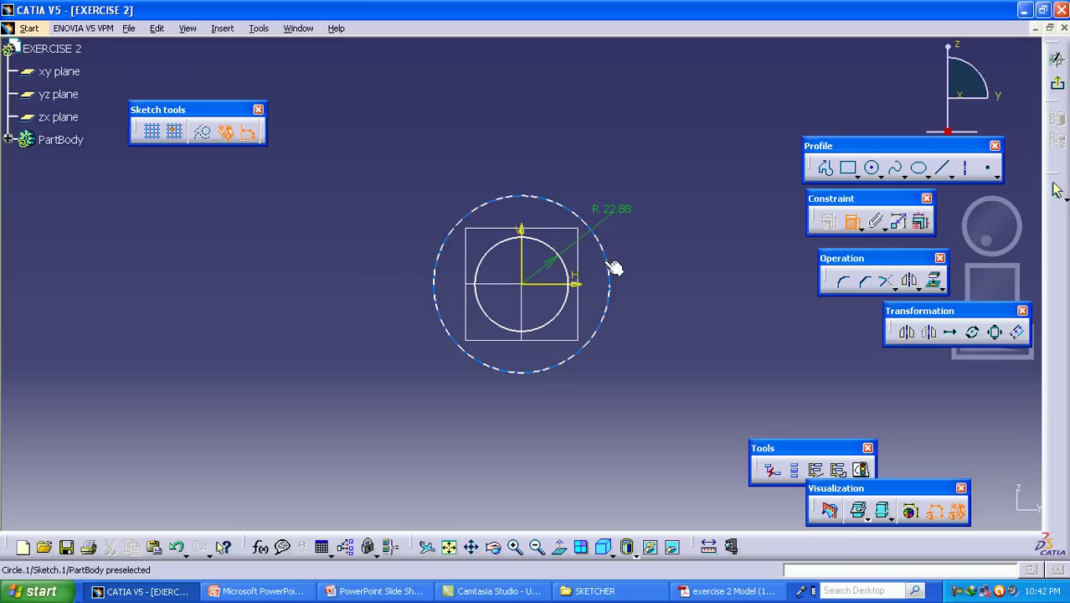
left_click(611, 268)
left_click(646, 256)
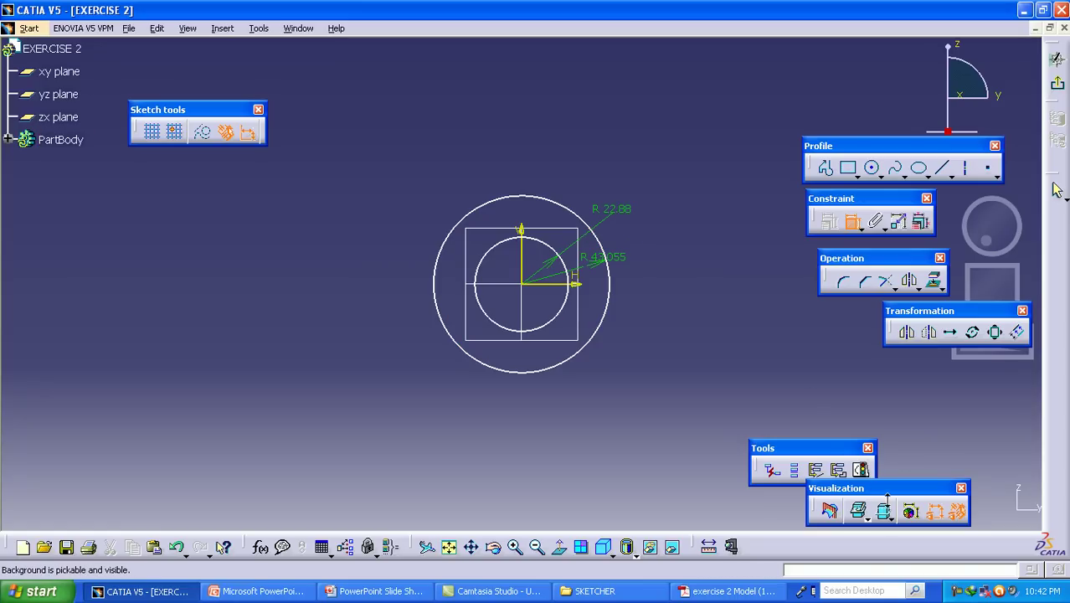
left_click(911, 512)
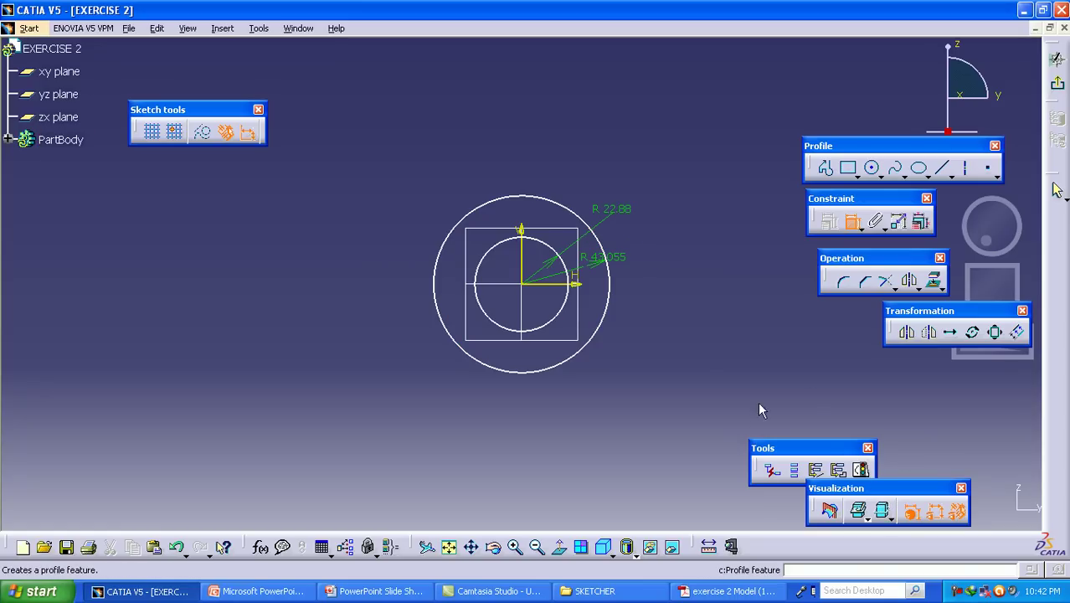
- Set the two circle radii to 20 and 40
double_click(621, 255)
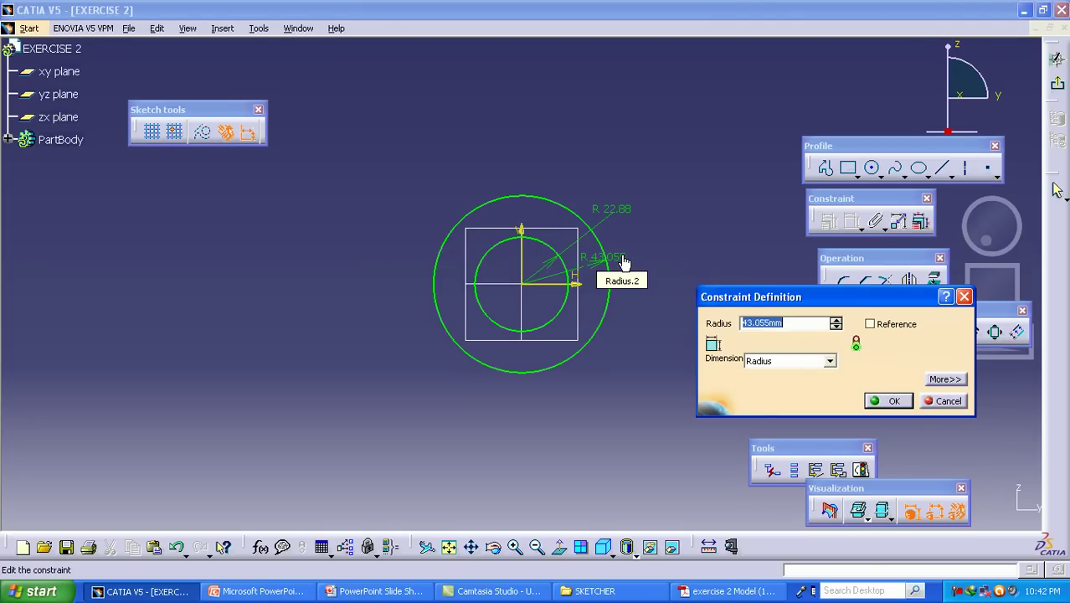
type("20")
key("Return")
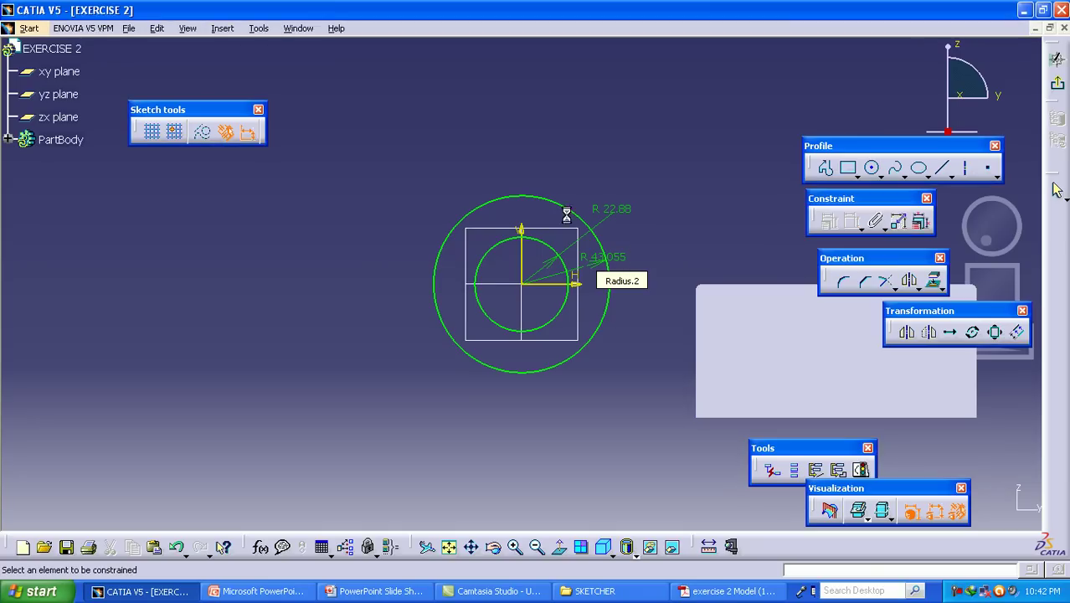
double_click(618, 209)
type("40")
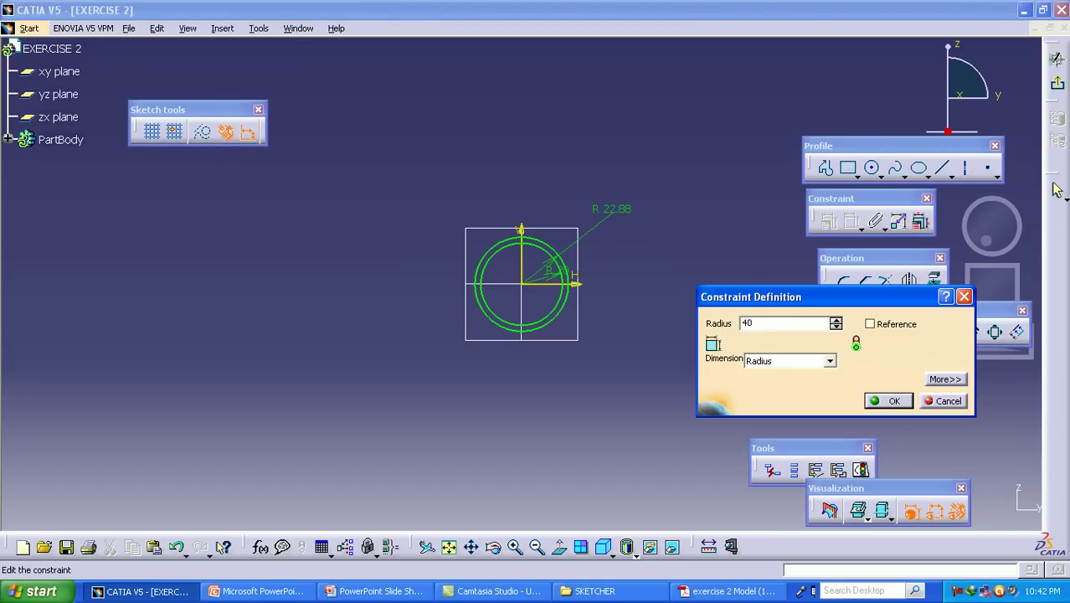
key("Return")
mouse_move(526, 371)
middle_mouse_down()
mouse_move(490, 348)
mouse_move(482, 195)
middle_mouse_up()
key("alt+Tab")
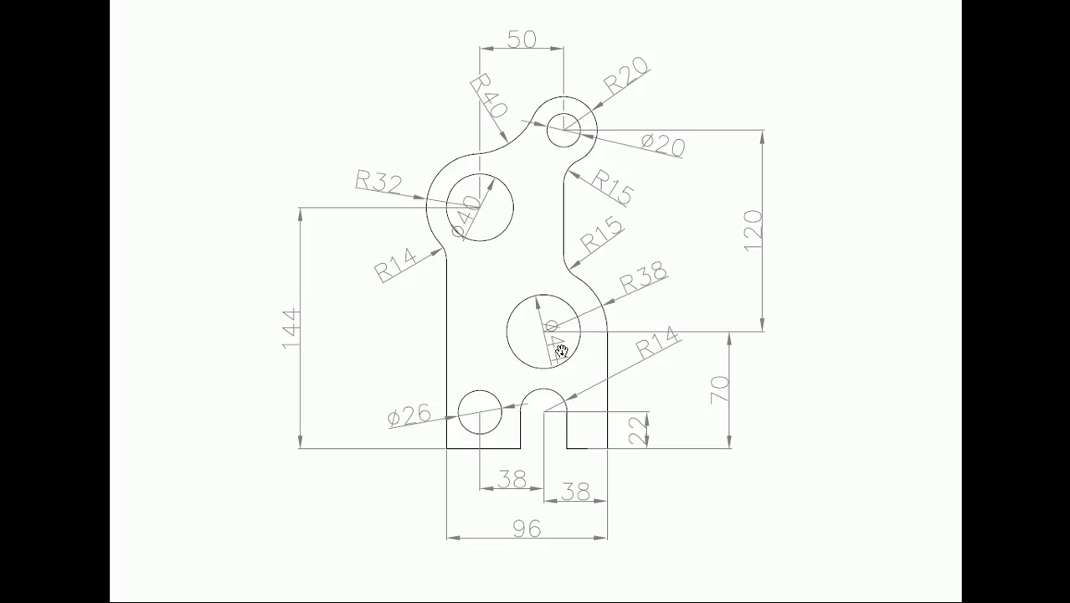
- Draw a third circle centred on the vertical axis well below the origin circles
key("alt+Tab")
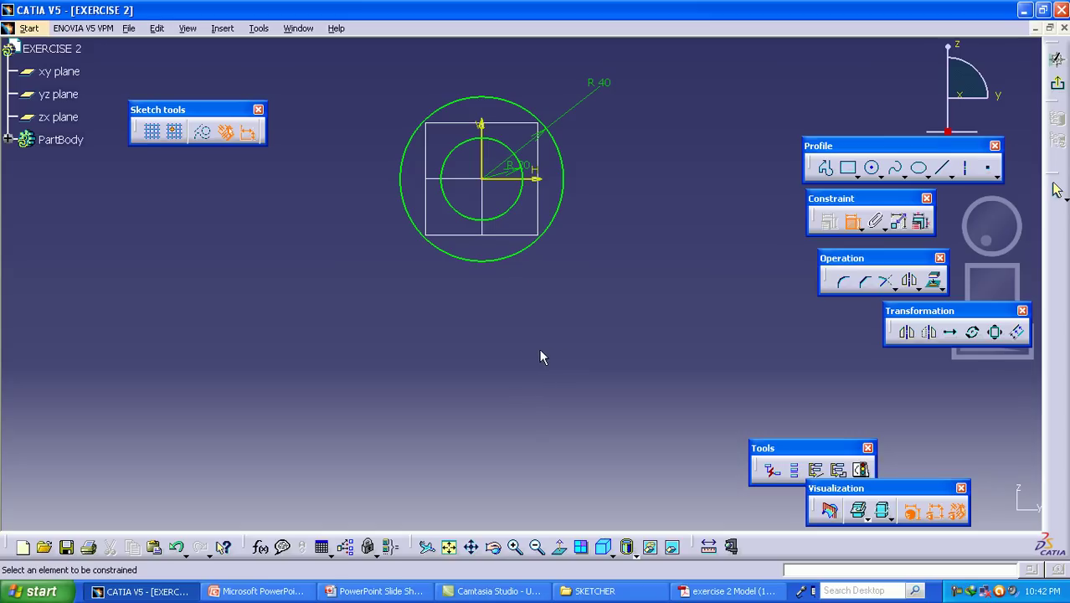
mouse_move(540, 358)
middle_mouse_down()
mouse_move(573, 322)
mouse_move(569, 331)
middle_mouse_up()
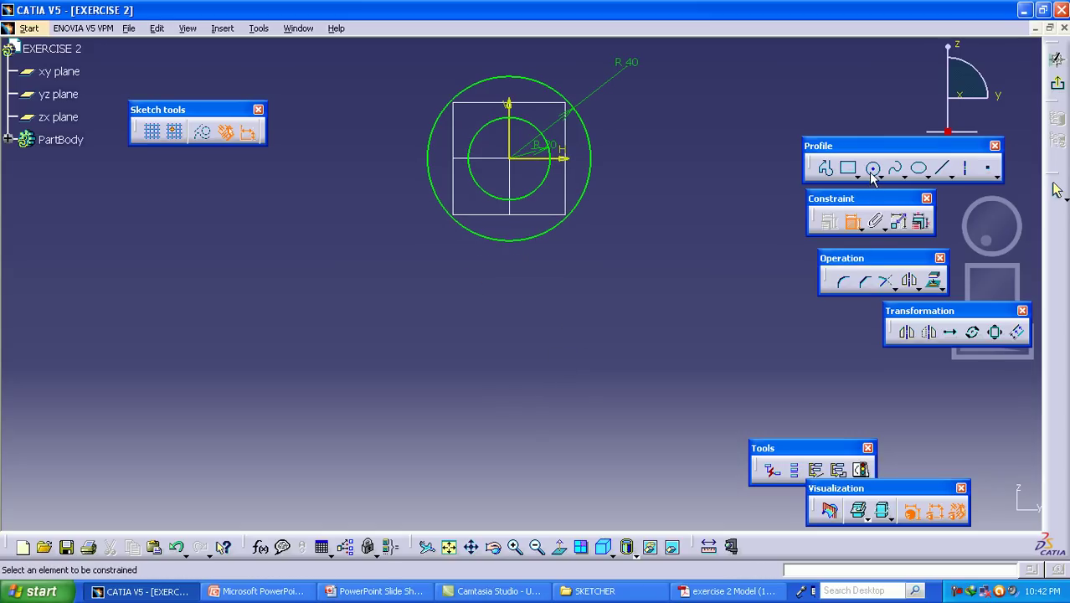
left_click(509, 416)
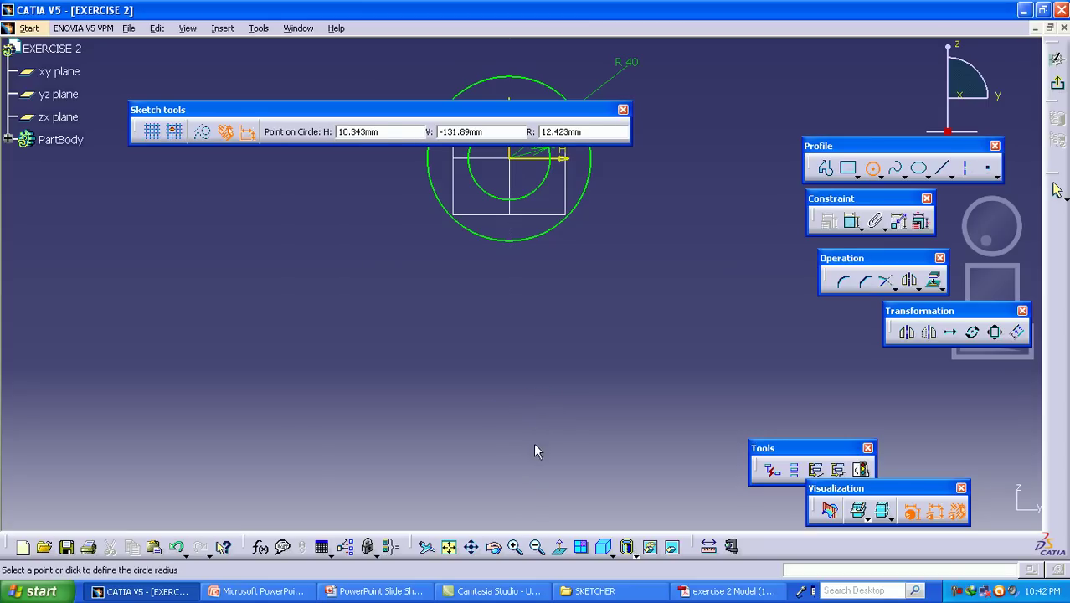
left_click(537, 444)
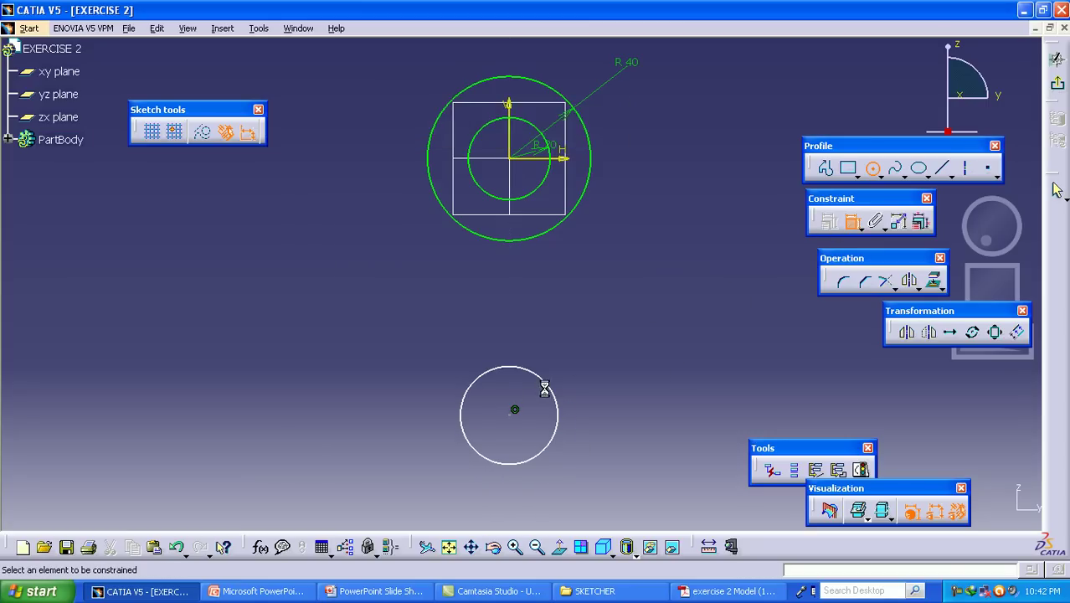
- Dimension the lower circle's radius and fix its centre 120 mm below the origin
left_click(609, 372)
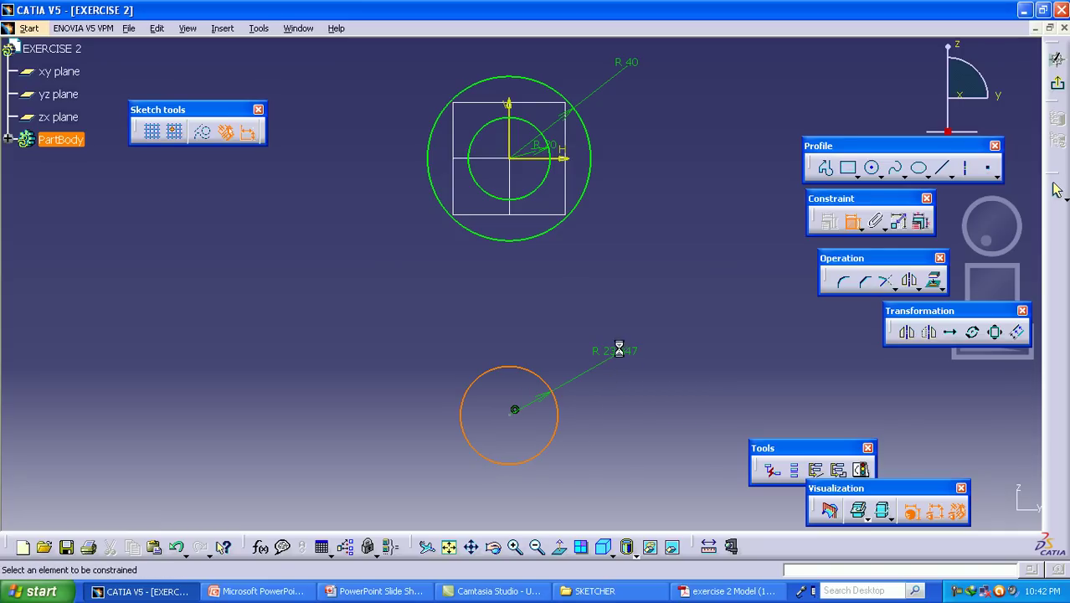
left_click(520, 164)
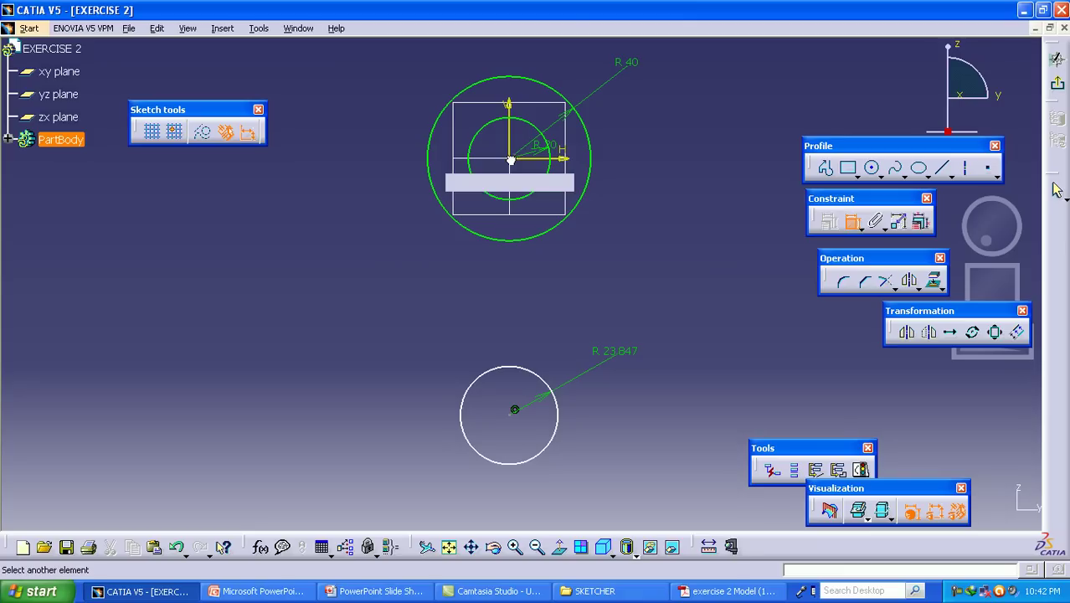
left_click(512, 411)
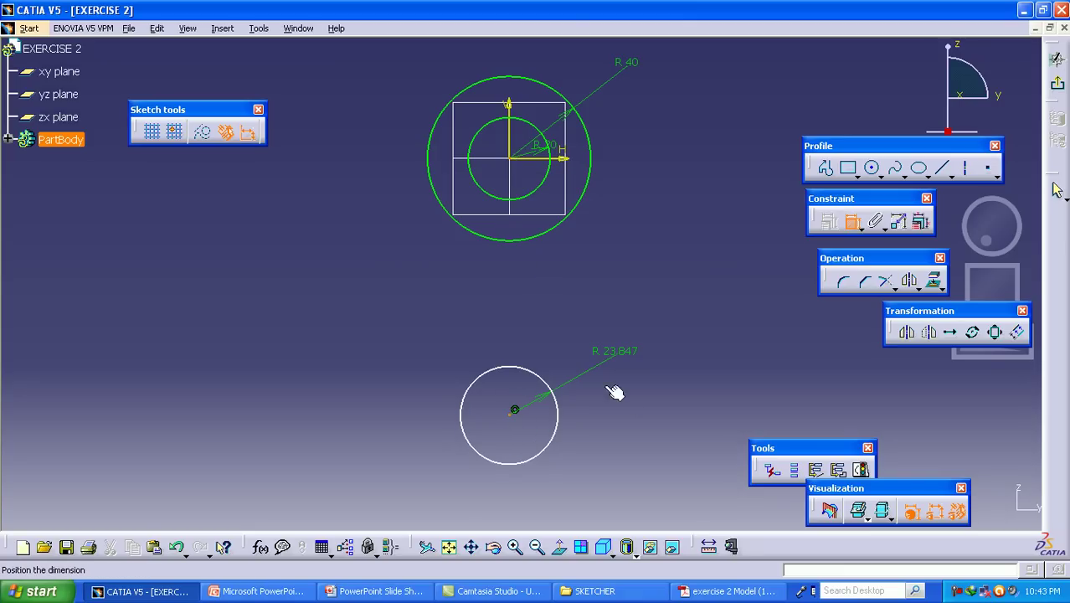
left_click(684, 358)
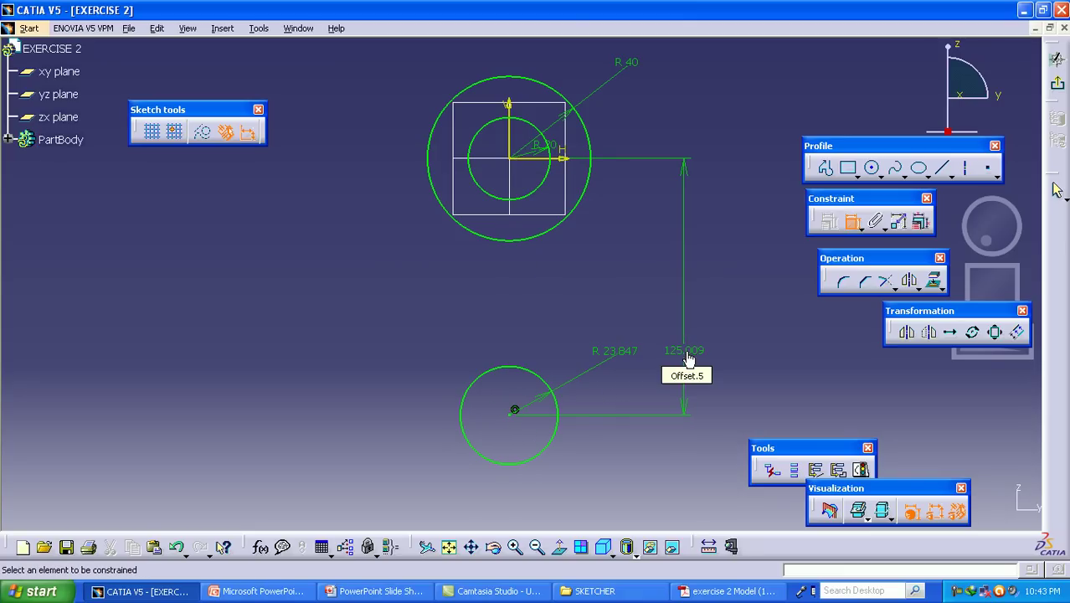
double_click(684, 354)
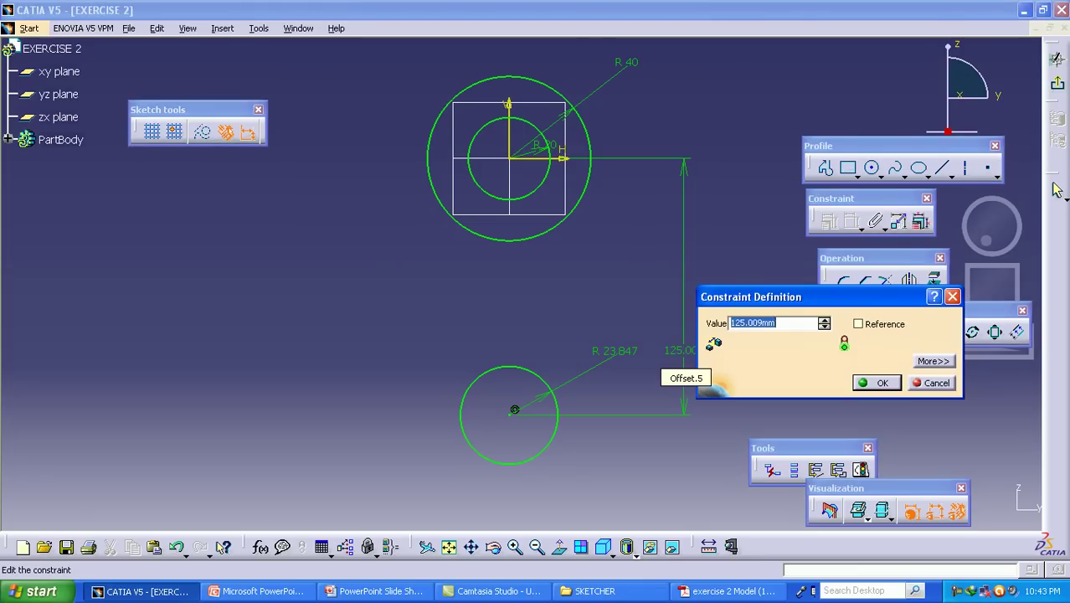
type("14")
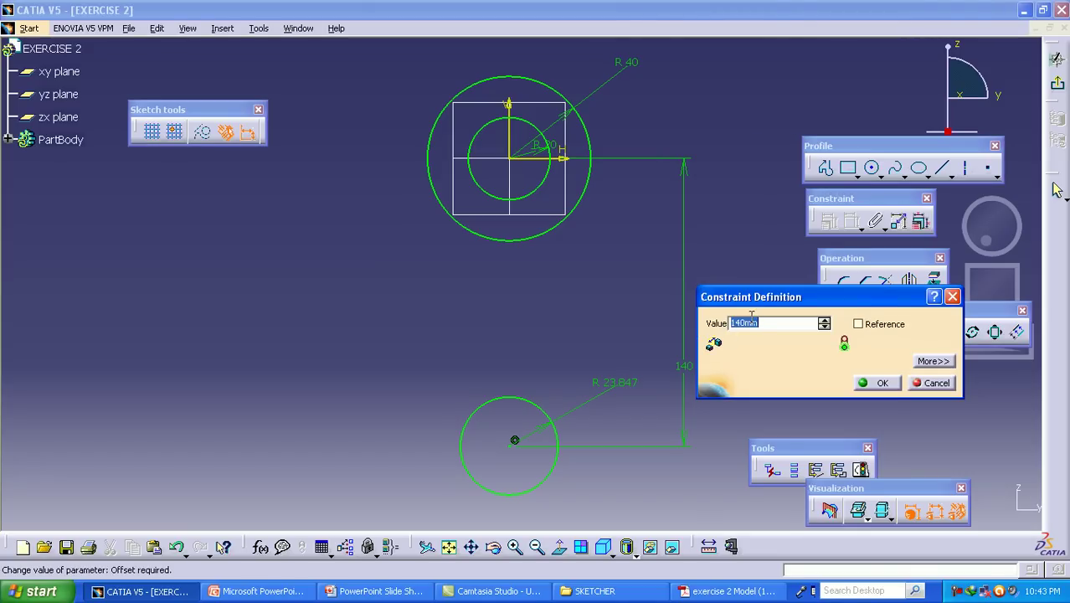
type("12")
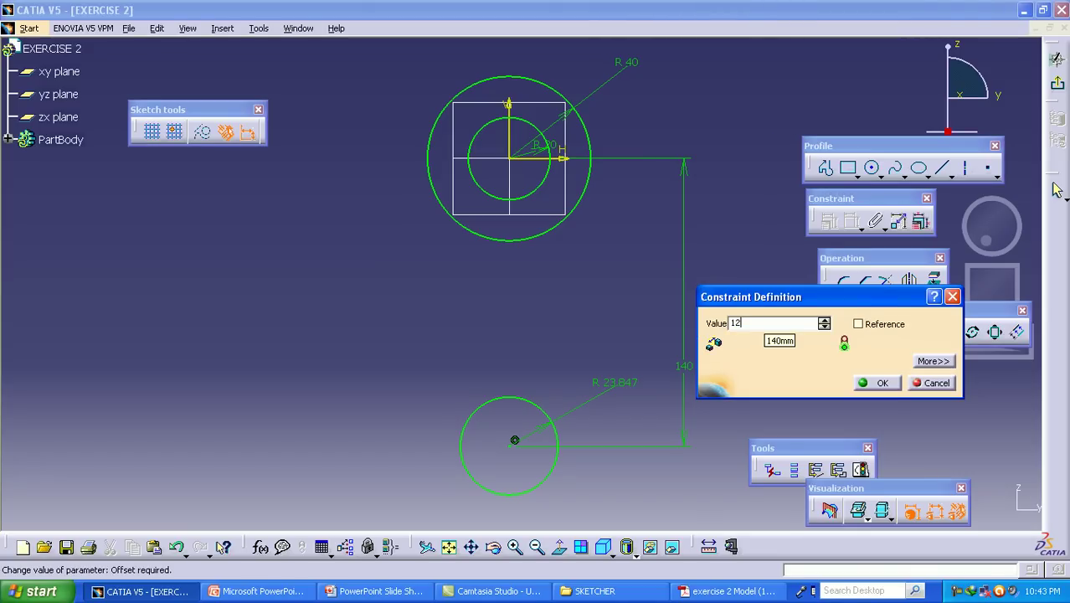
type("0")
key("Return")
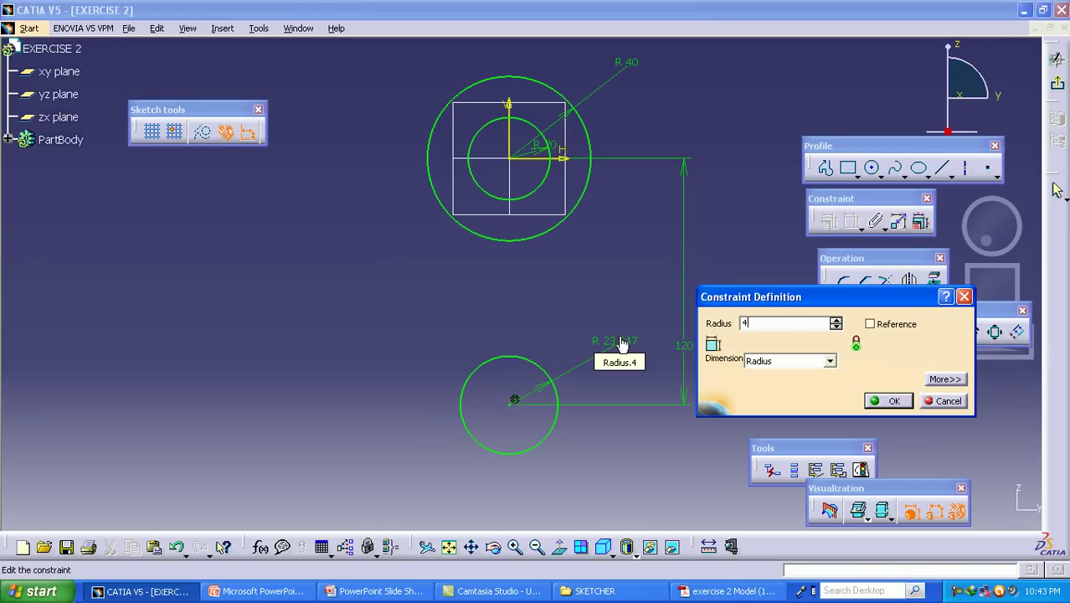
- Enter 44mm as the lower circle's radius
type("44mm")
key("Return")
key("alt+Tab")
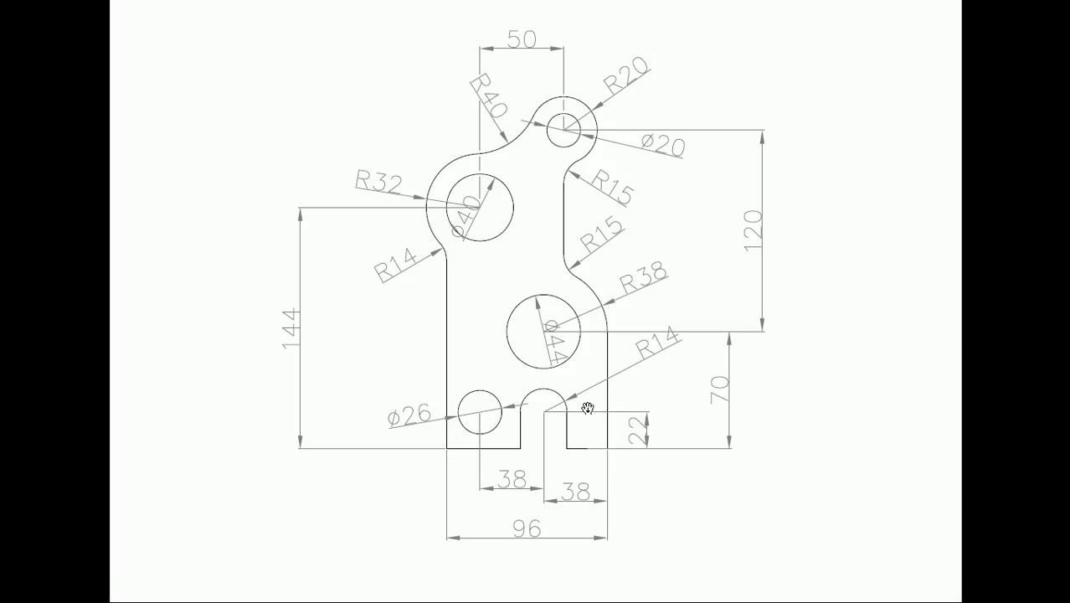
key("alt+Tab")
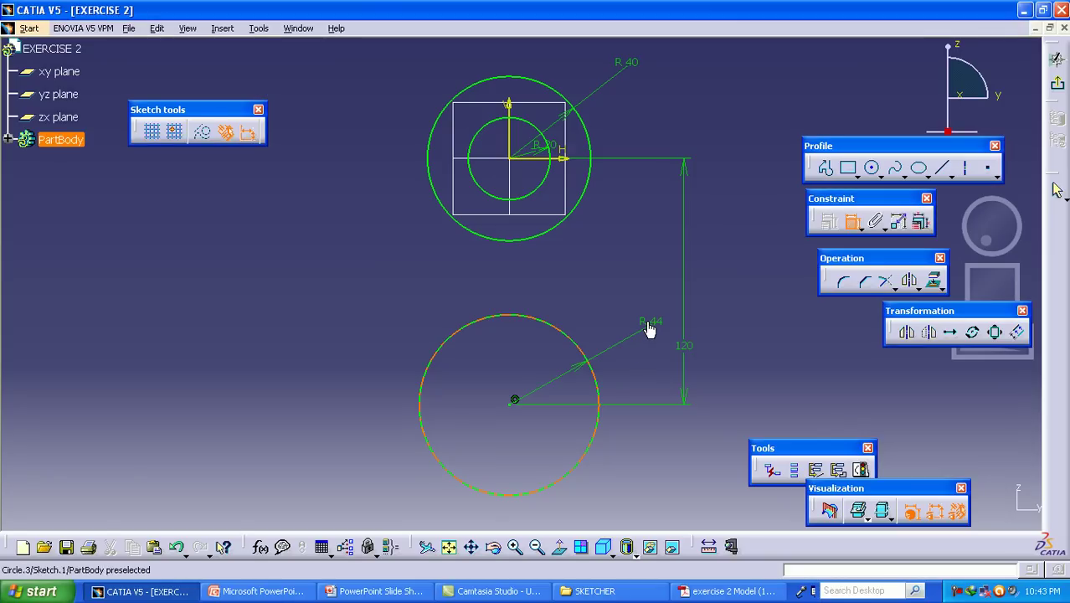
- Convert the lower circle's radius constraint to a 44 mm diameter
double_click(661, 327)
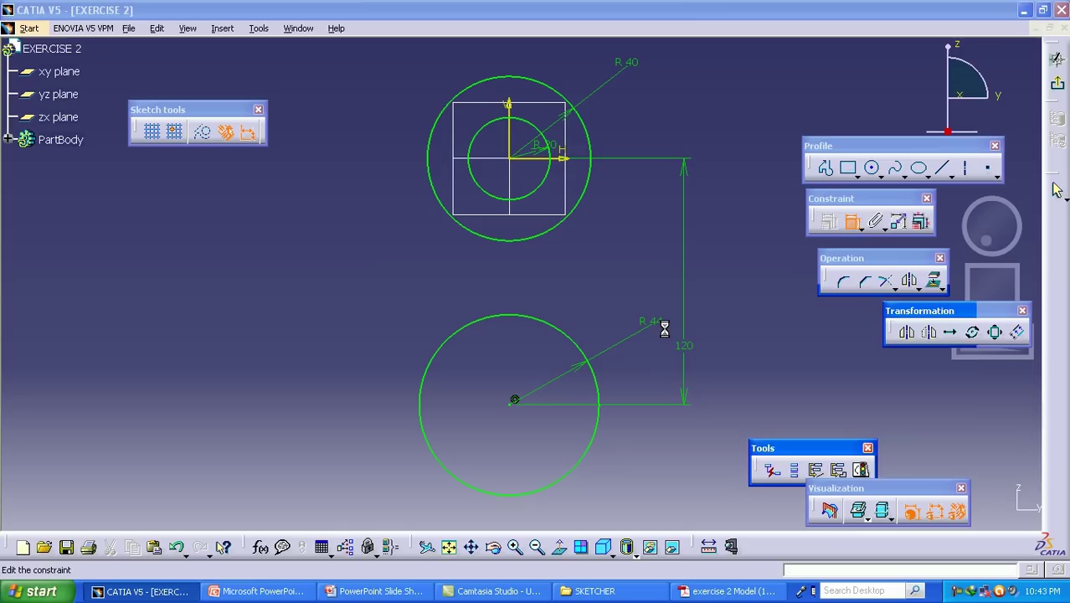
left_click(772, 361)
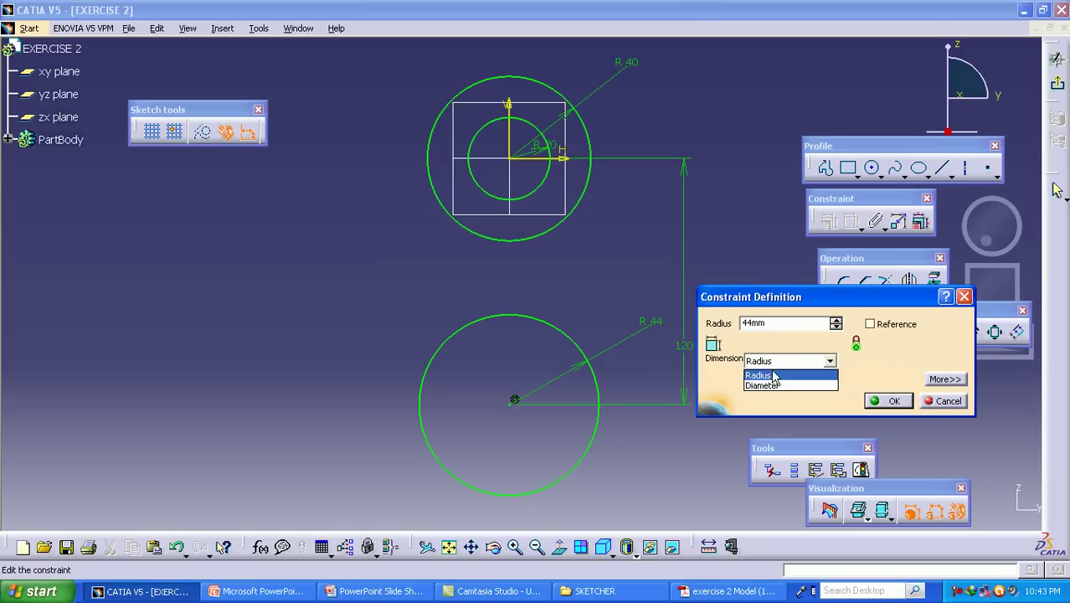
left_click(771, 382)
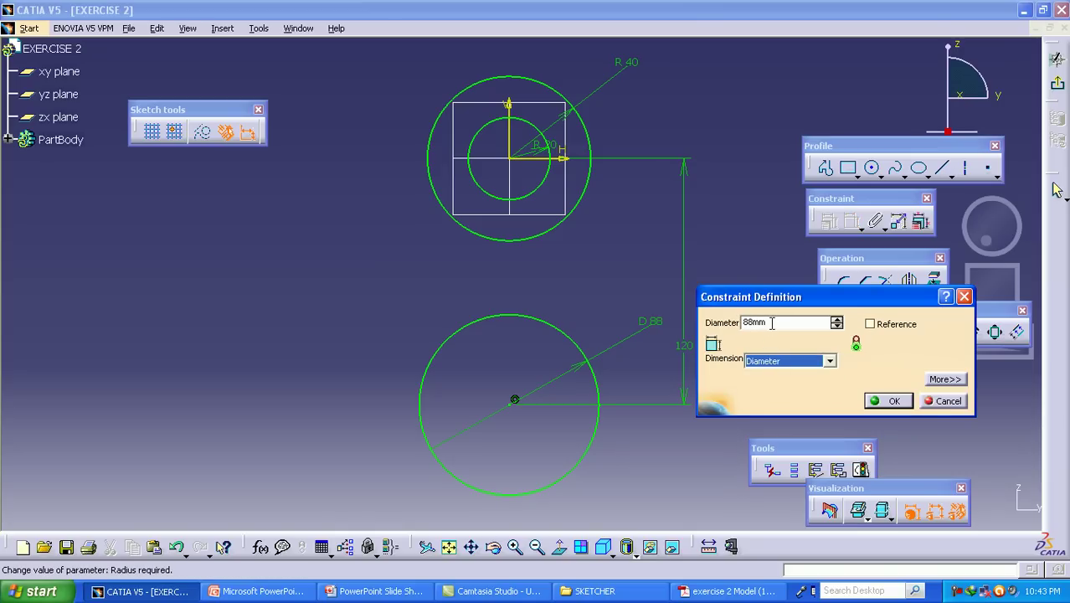
double_click(772, 322)
type("44")
key("Return")
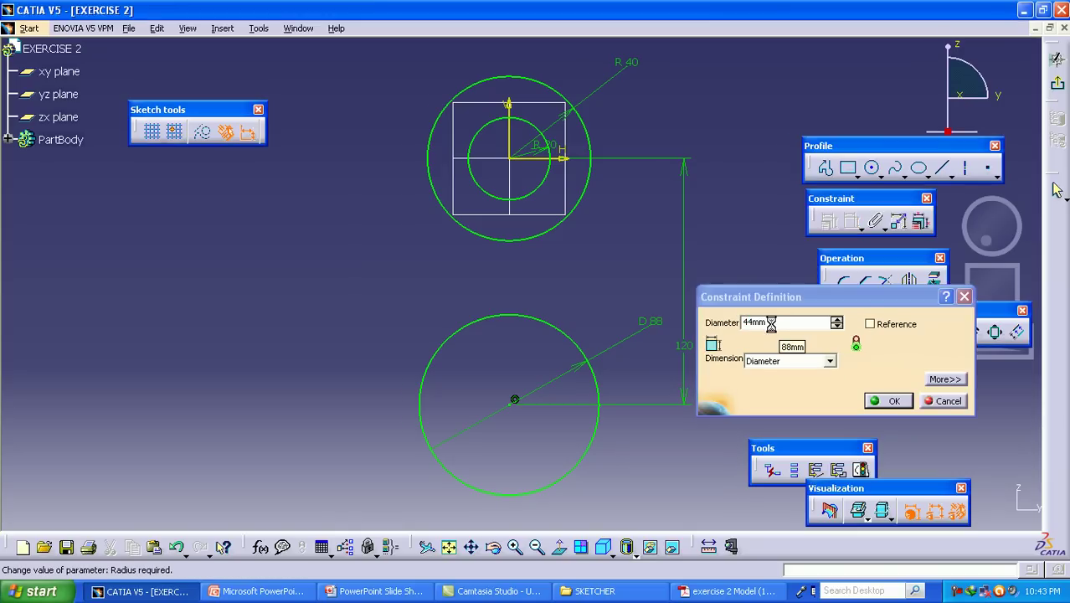
mouse_move(473, 403)
middle_mouse_down()
mouse_move(473, 335)
mouse_move(481, 343)
middle_mouse_up()
key("alt+Tab")
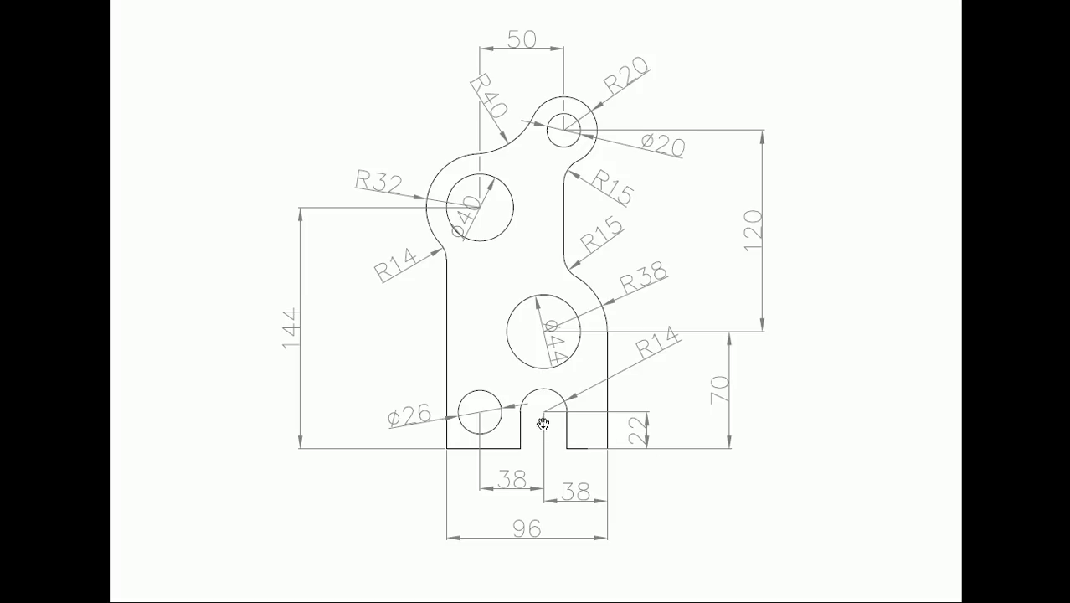
- Go back to the CATIA sketch after reviewing the plate drawing
key("alt+Tab")
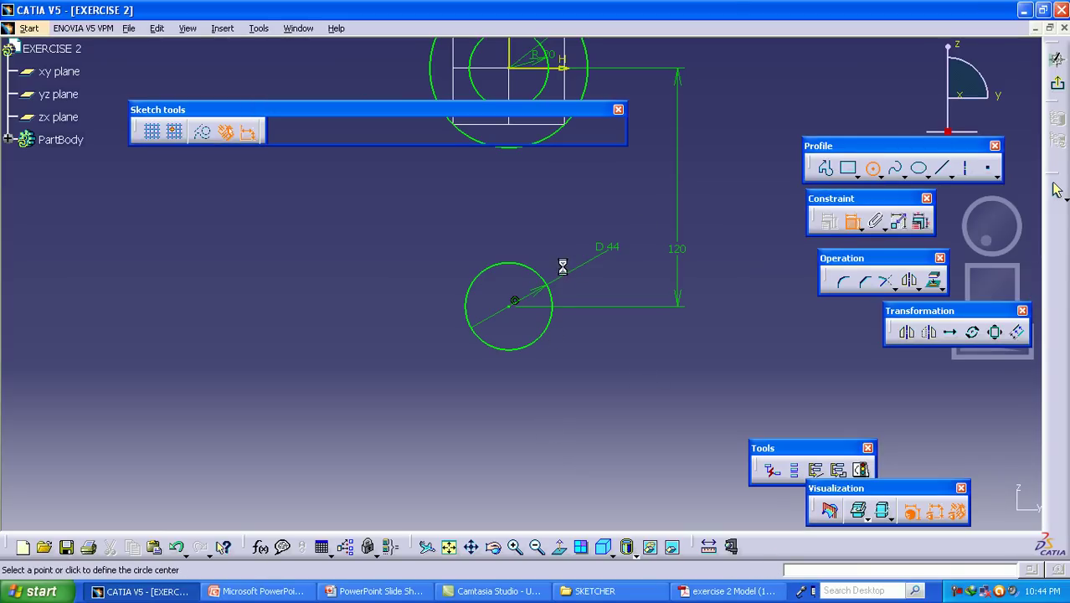
- Draw a small circle centred on the vertical axis below the 44 mm circle
middle_click(510, 394)
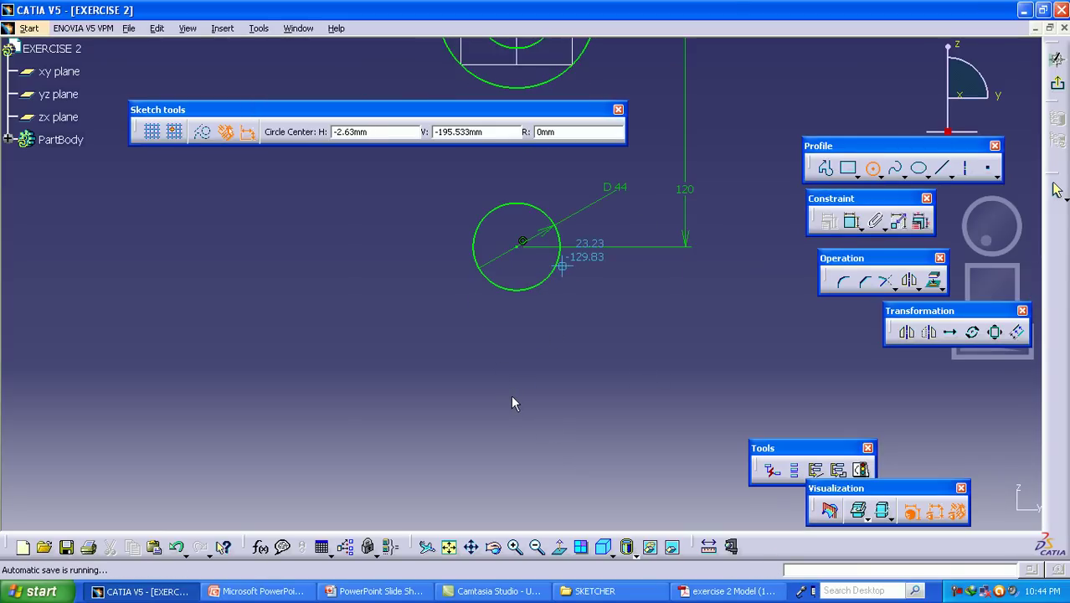
left_click(515, 365)
left_click(530, 386)
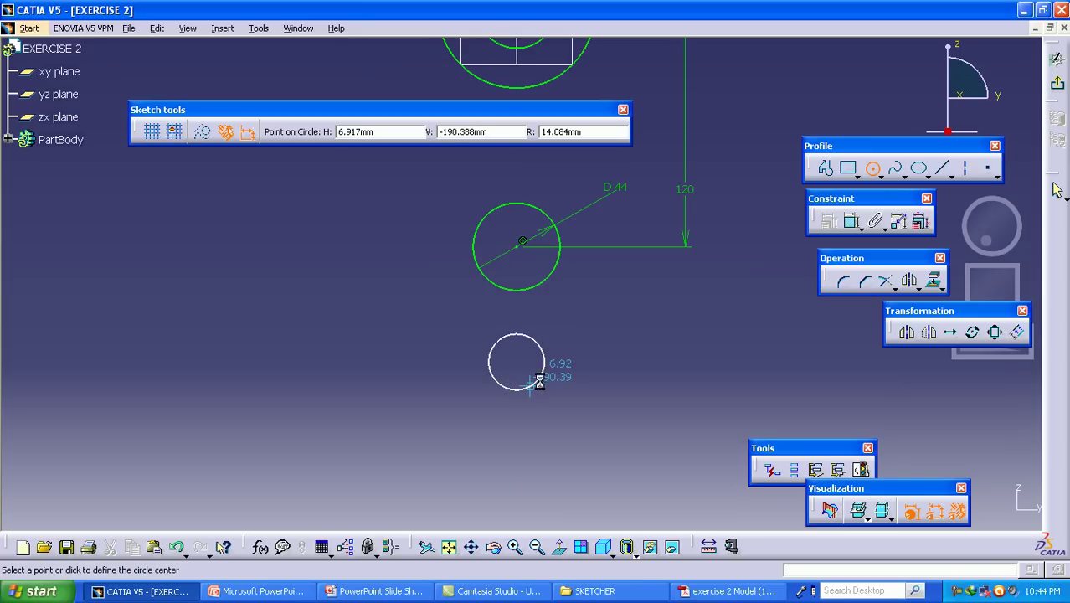
- Add a diameter to the new circle and a vertical distance from the 44 mm circle's centre
left_click(852, 221)
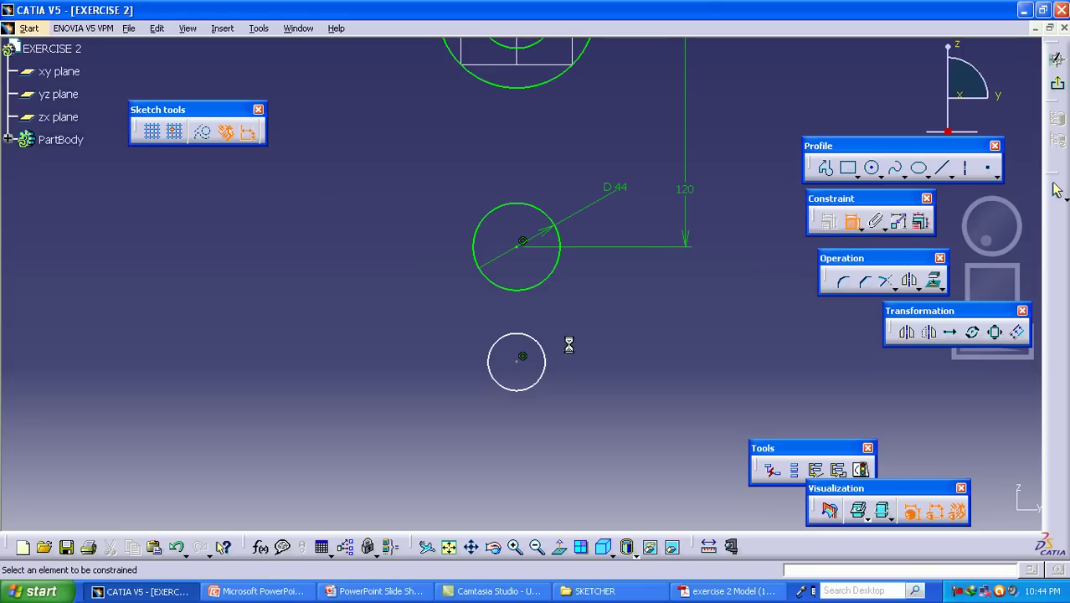
left_click(545, 355)
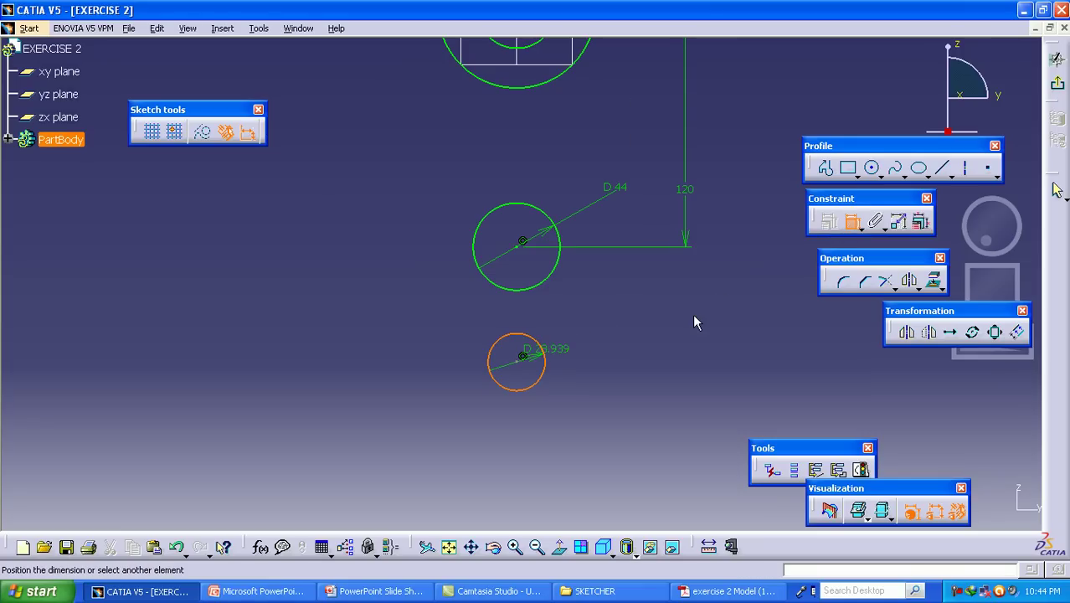
left_click(692, 308)
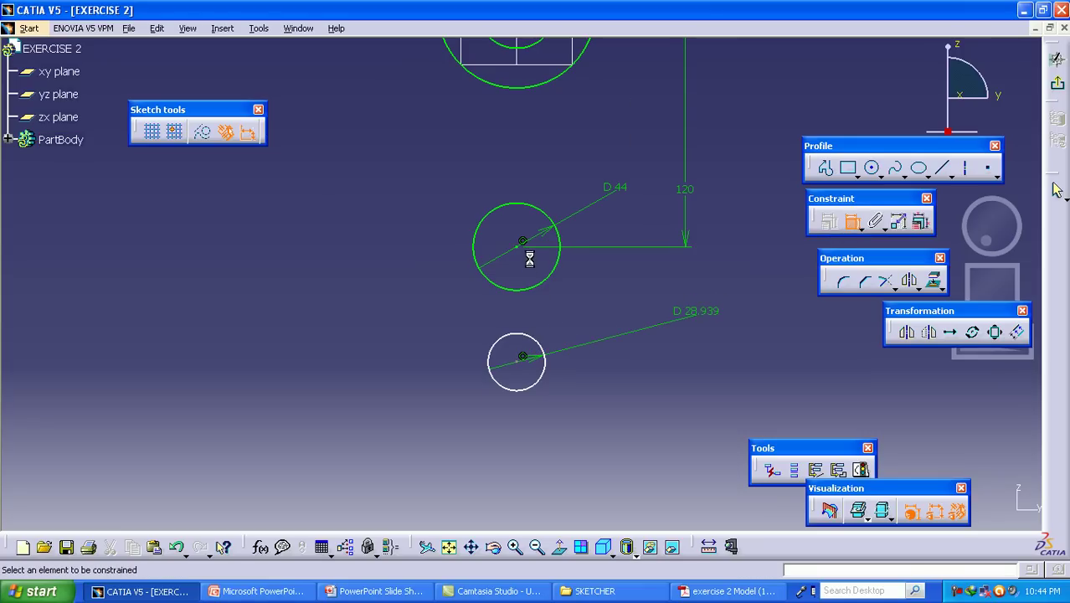
left_click(523, 245)
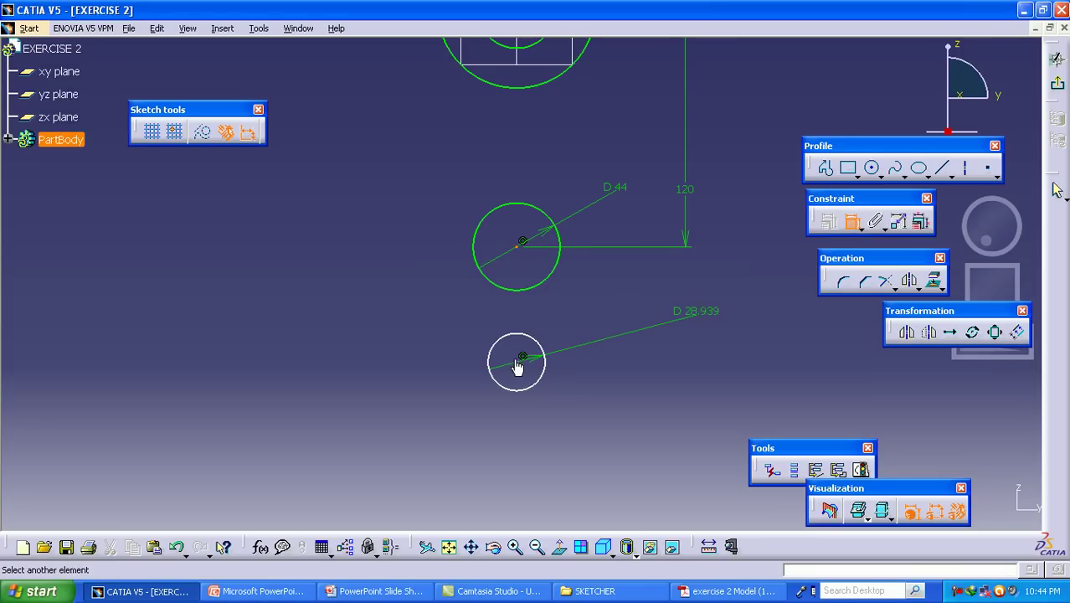
left_click(519, 360)
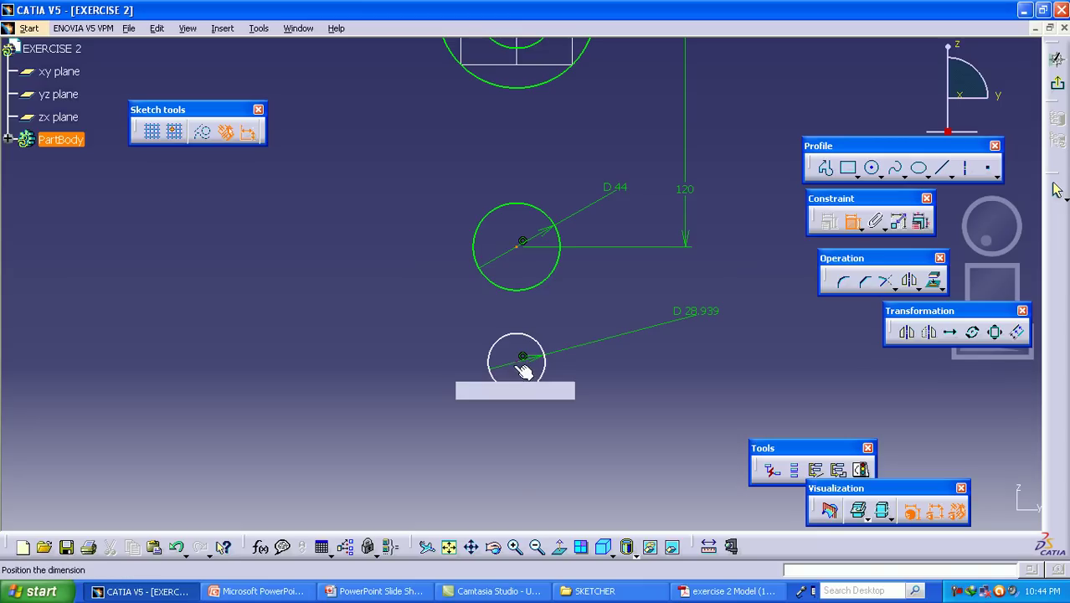
left_click(387, 361)
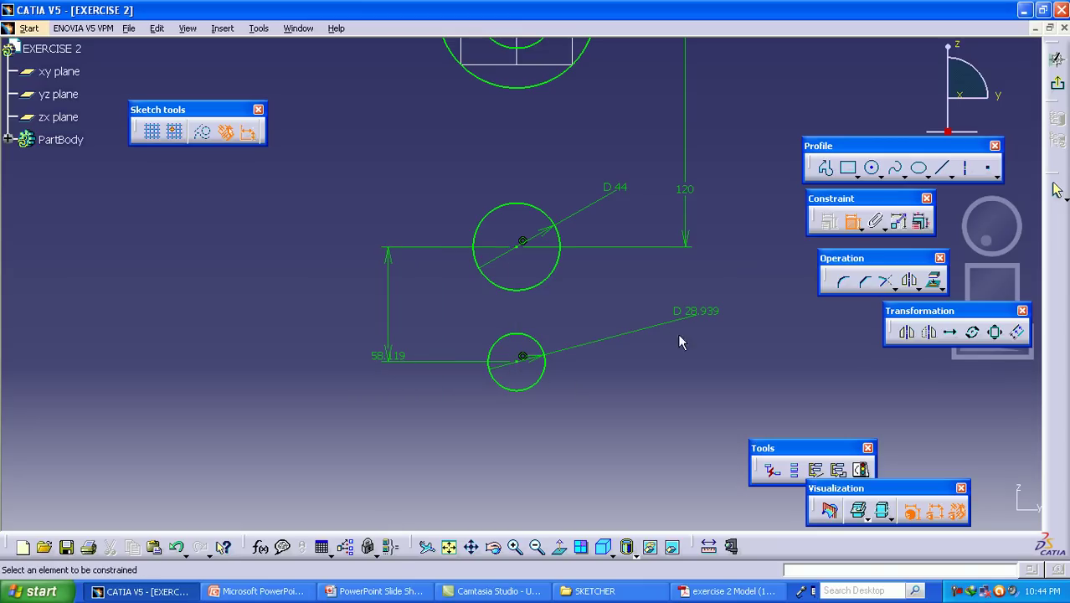
- Set the new circle's diameter to 28 mm and its centre offset to 48 mm
double_click(701, 317)
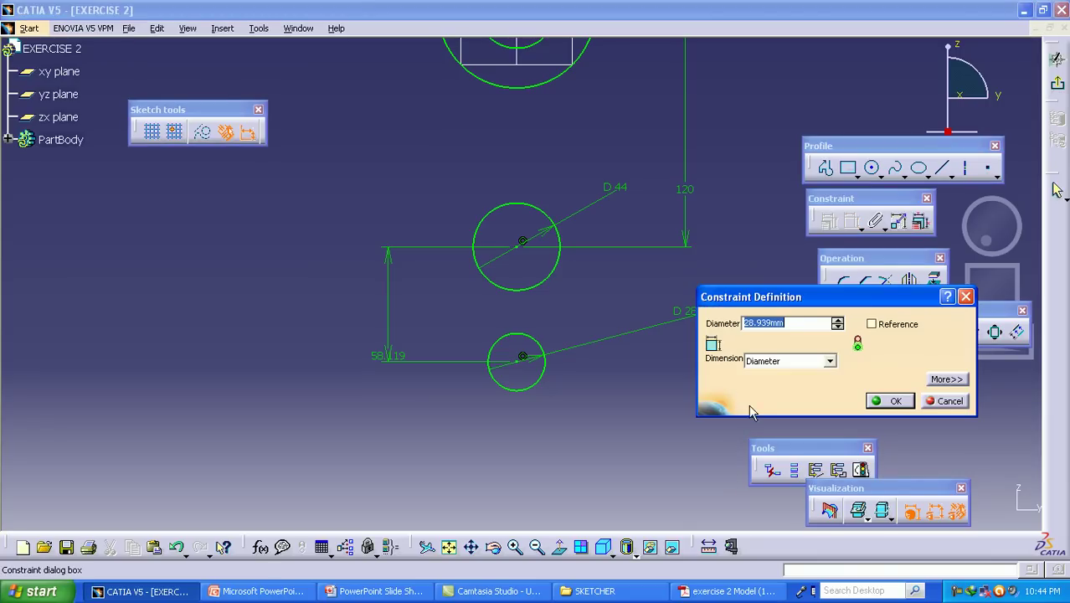
type("28")
key("Return")
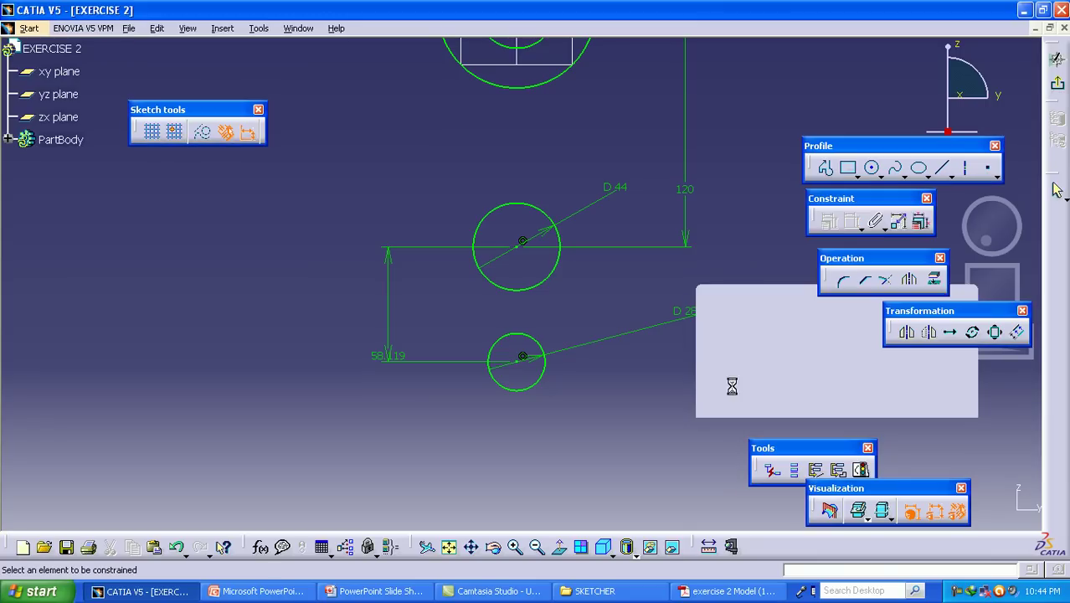
double_click(389, 349)
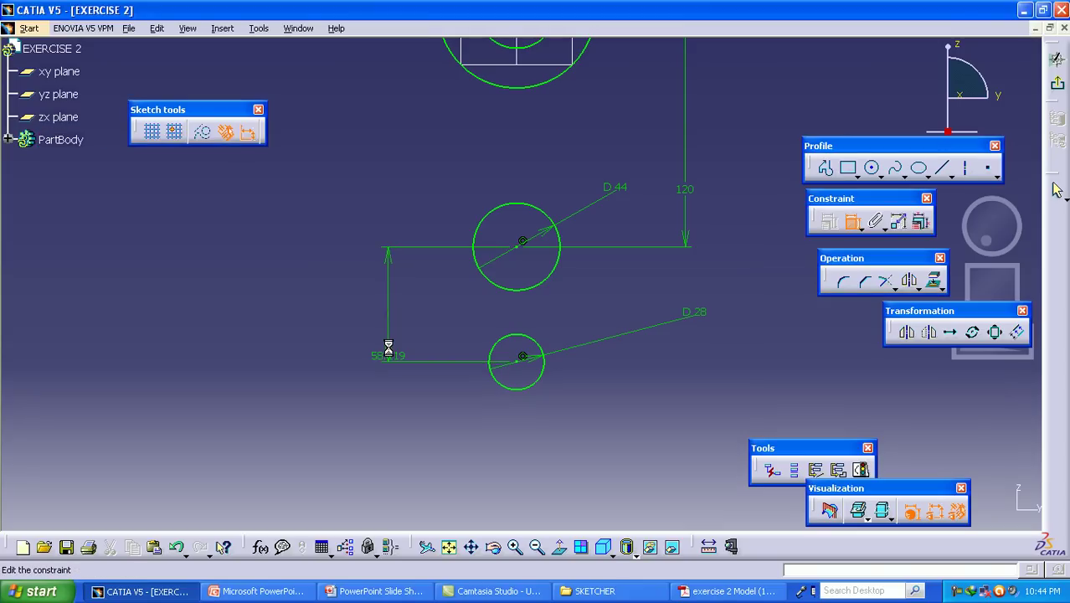
type("70-22")
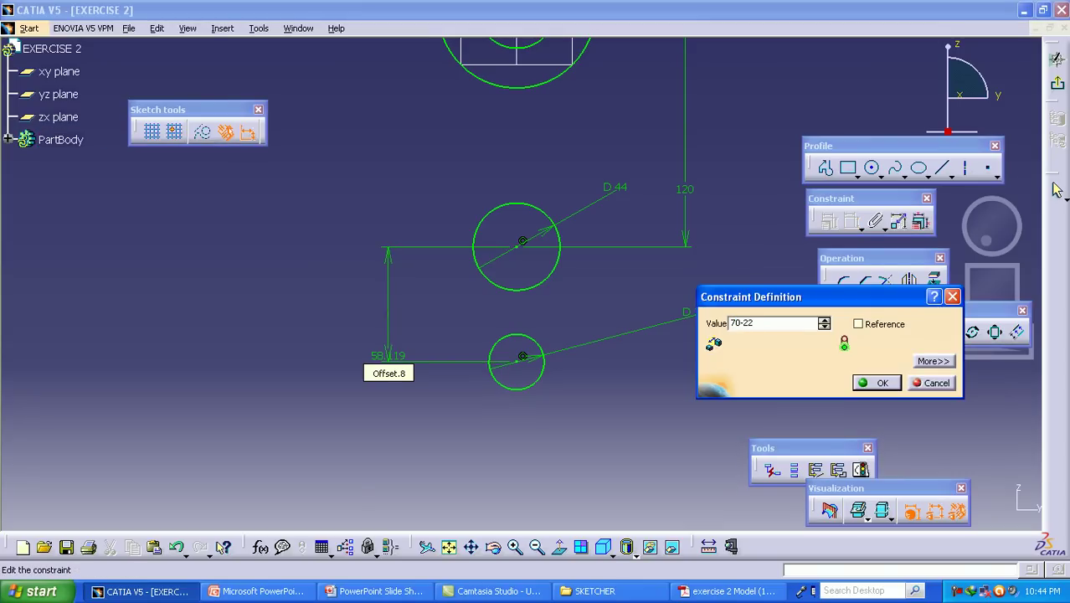
key("Return")
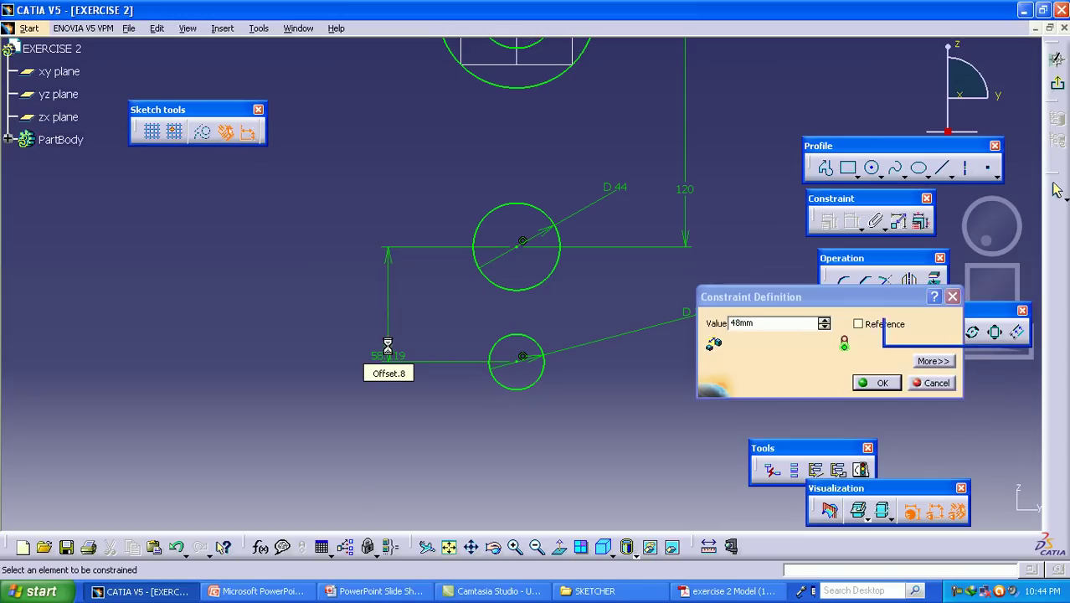
key("alt+Tab")
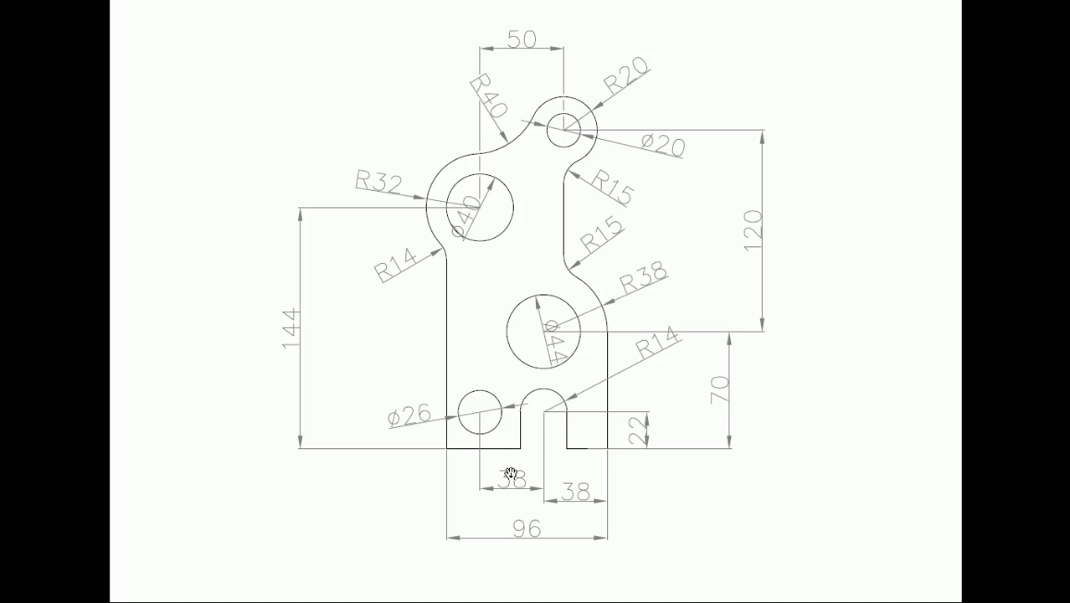
- Leave the reference drawing and return to the CATIA V5 EXERCISE 2 sketch
key("alt+Tab")
- Draw a circle left of the 28 mm circle and add its D 40.199 diameter dimension
middle_click_drag(656, 406, 689, 391)
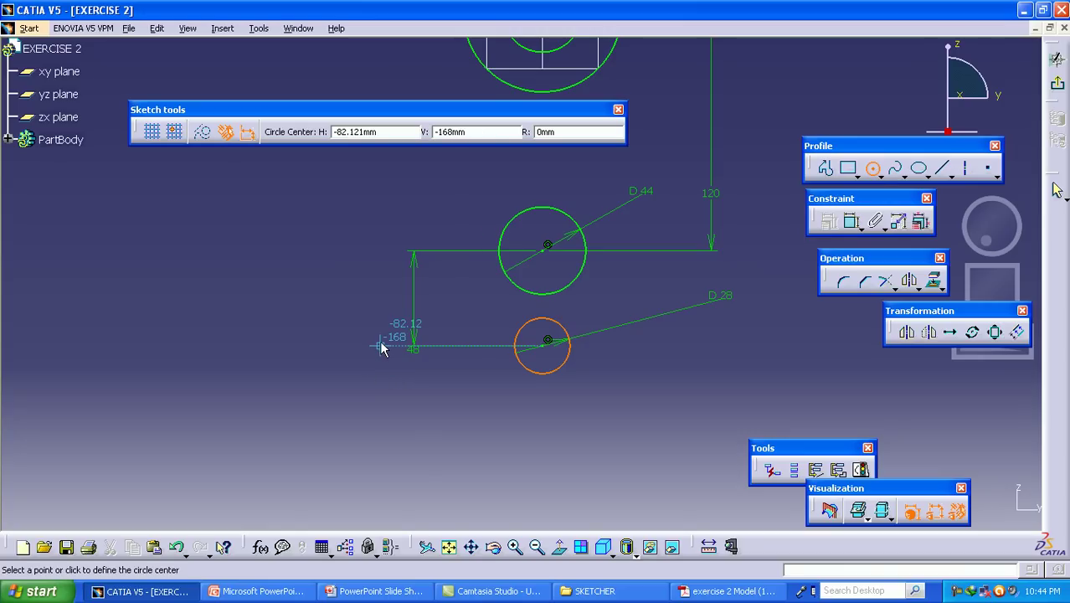
left_click(389, 385)
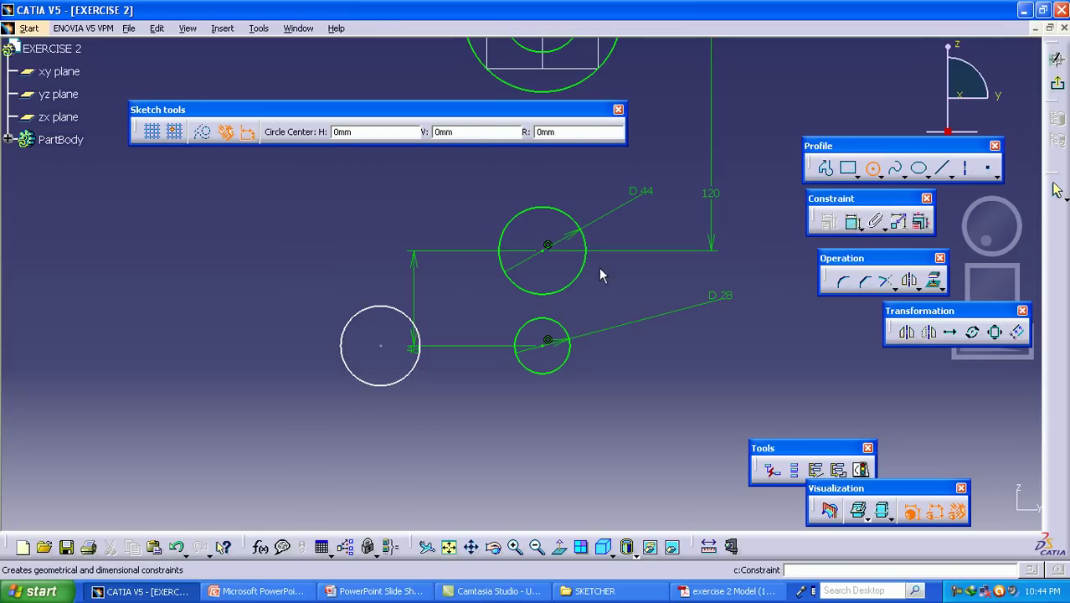
left_click(852, 222)
left_click(361, 273)
left_click(373, 286)
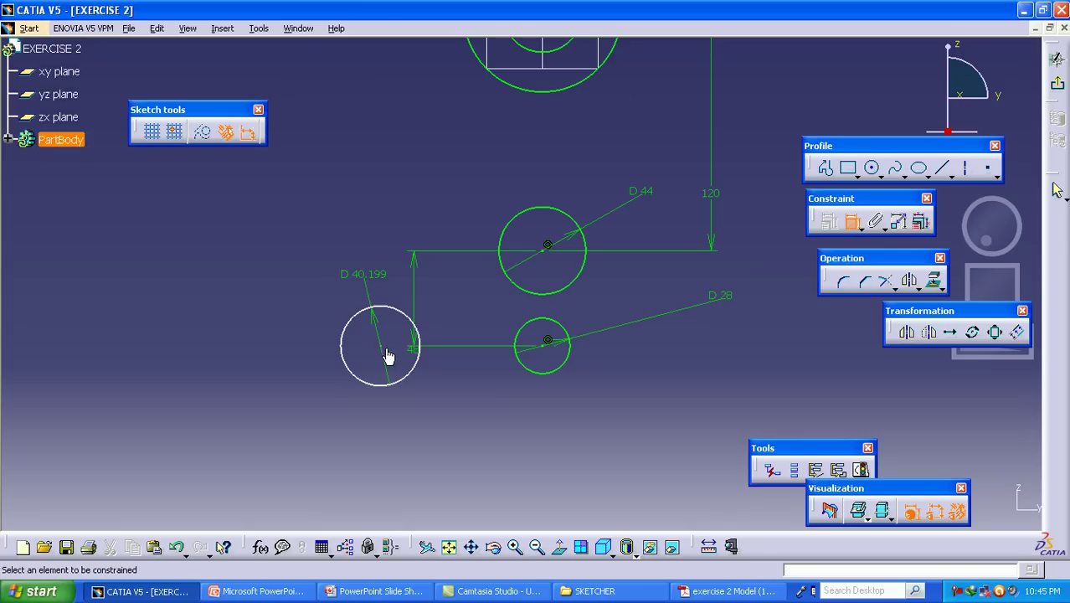
left_click(527, 362)
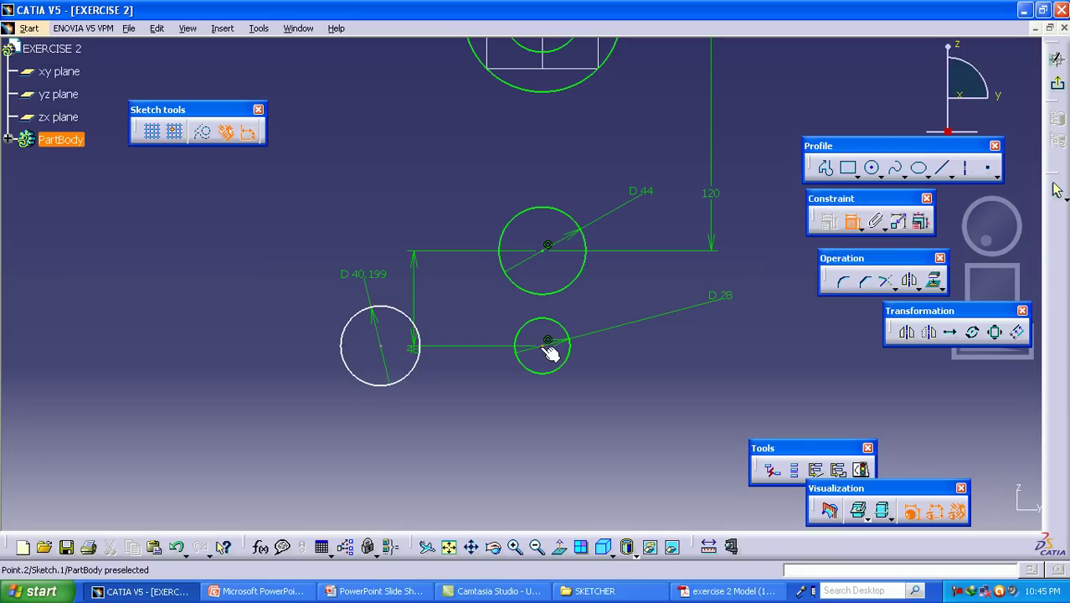